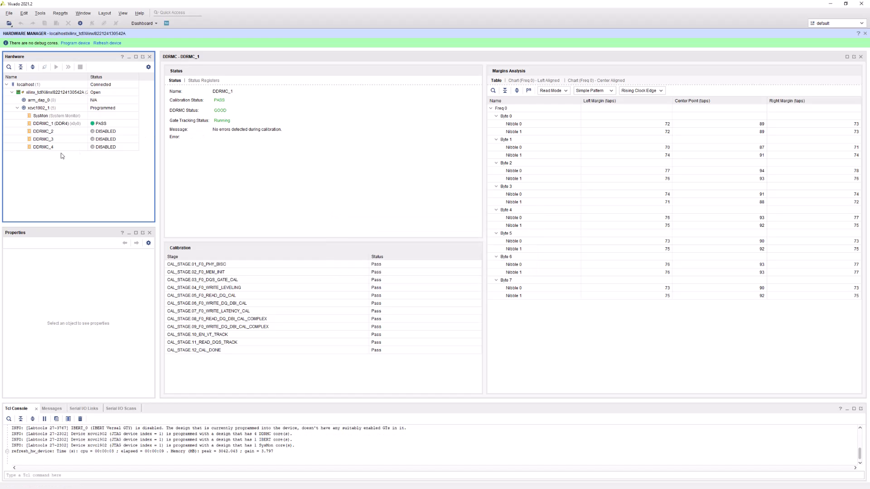
# Step: Load probe_0.ltx as the probes file for the xcvc1902_1 device and open the hw_ila_1 dashboard
pyautogui.click(50, 110)
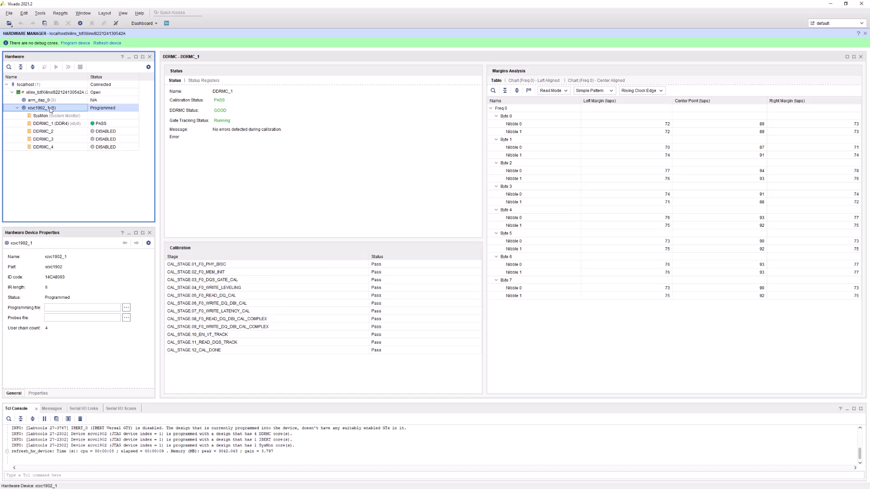
pyautogui.click(126, 318)
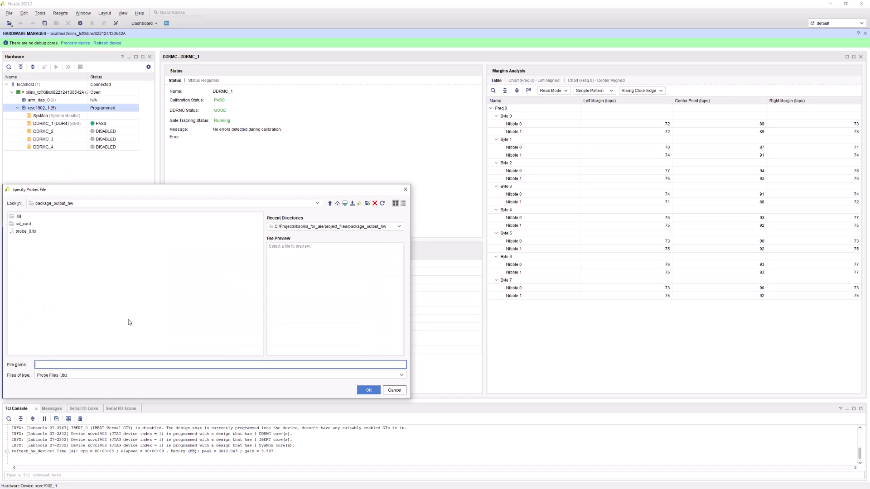
pyautogui.doubleClick(27, 234)
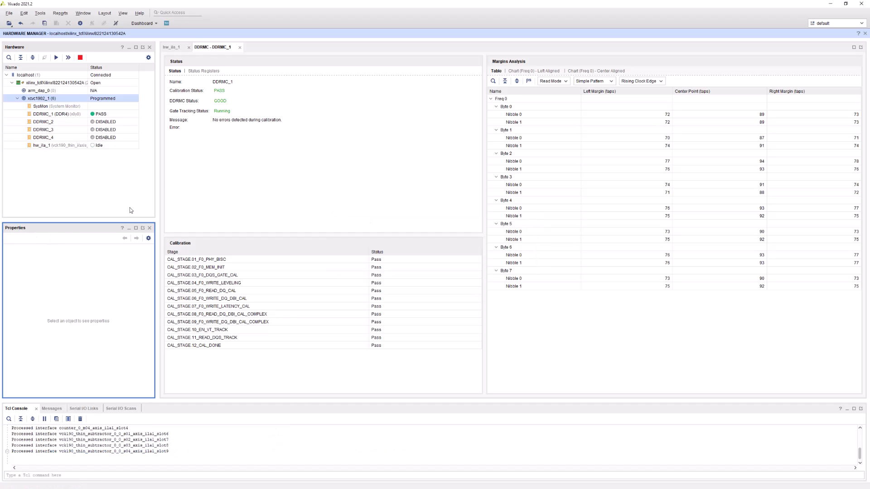
pyautogui.click(174, 48)
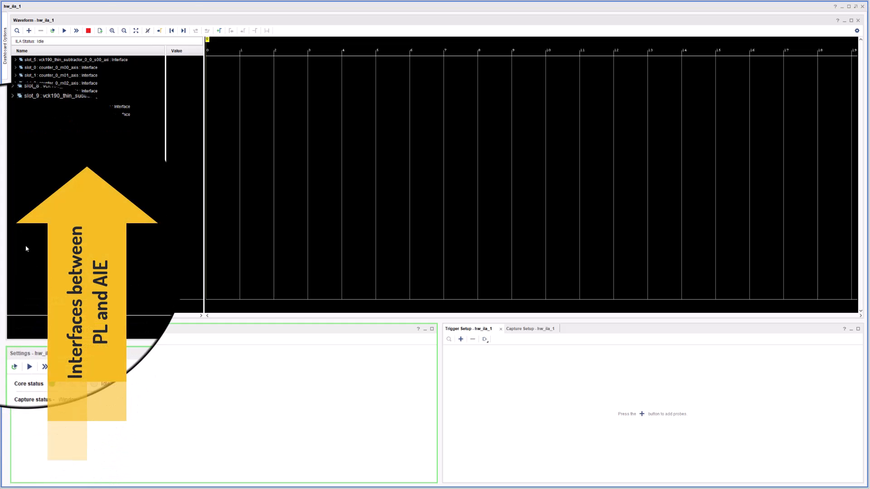
# Step: Run an ILA capture, expand slot_0 down to its T Channel signals, and examine the TDATA values in the waveform
pyautogui.click(65, 31)
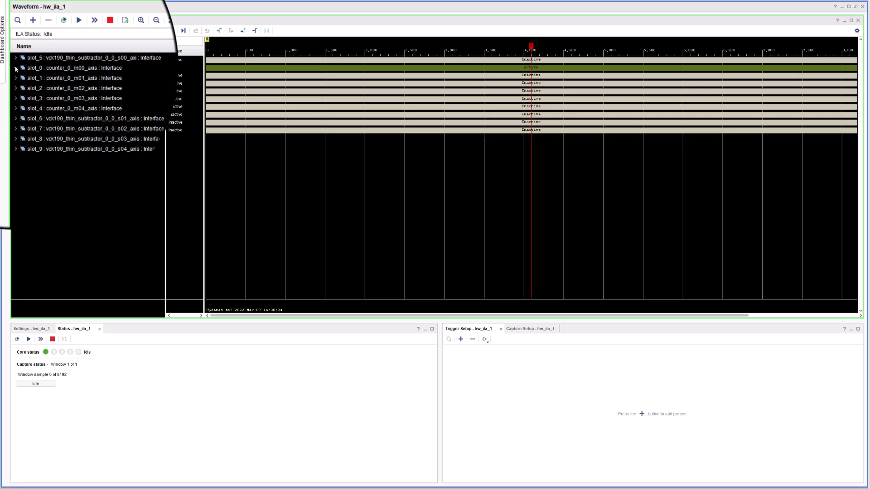
pyautogui.click(16, 68)
pyautogui.click(23, 77)
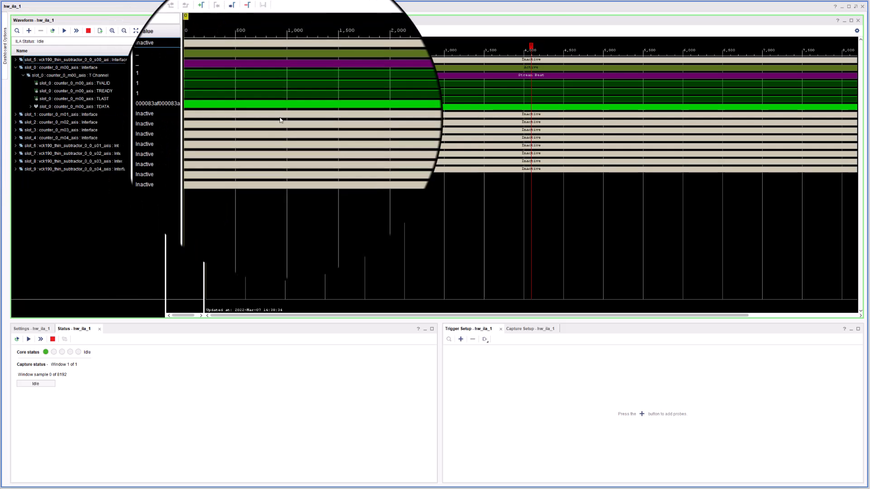
pyautogui.moveTo(456, 111); pyautogui.dragTo(518, 122)
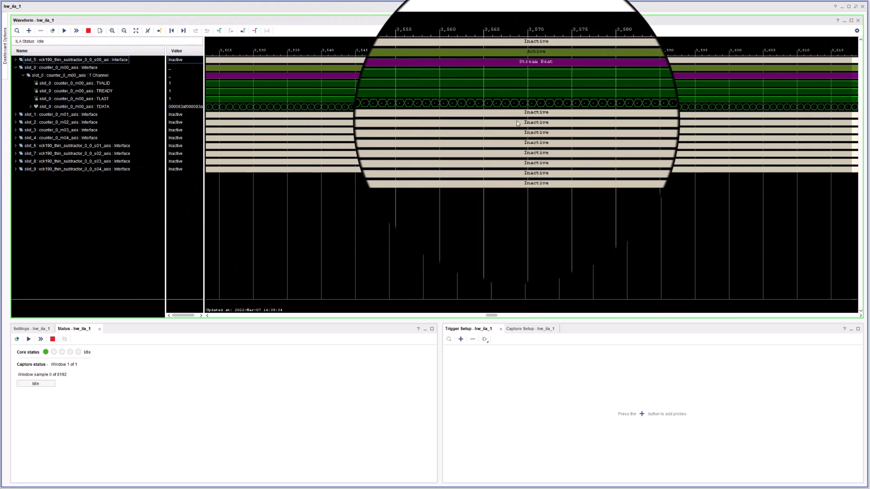
pyautogui.moveTo(444, 126); pyautogui.dragTo(550, 145)
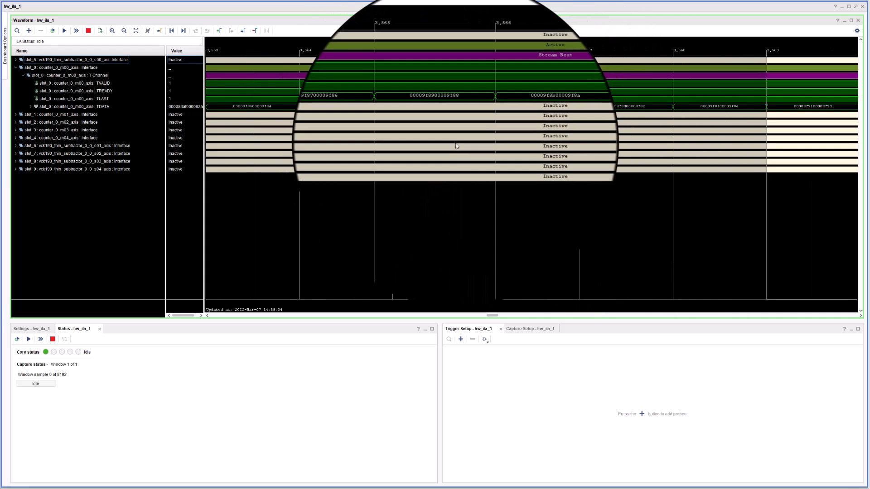
pyautogui.moveTo(456, 144)
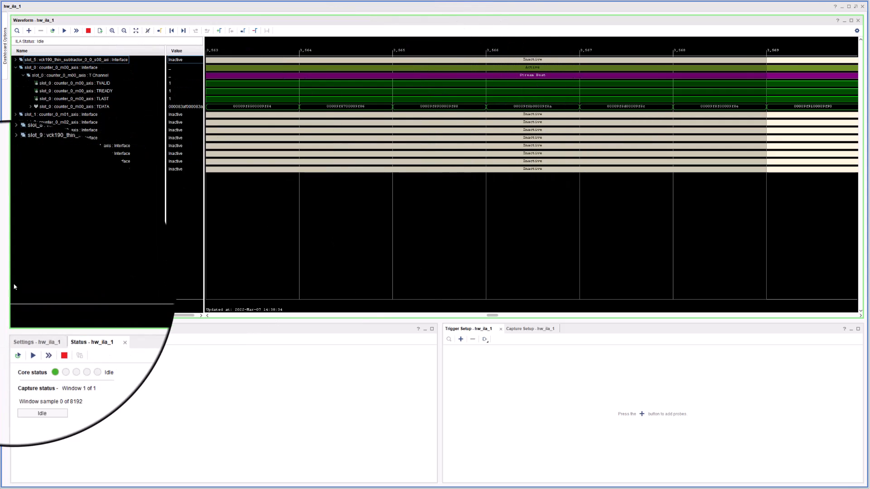
# Step: Set the ILA window data depth to 128 and run a new capture to examine its waveform
pyautogui.click(39, 330)
pyautogui.click(120, 429)
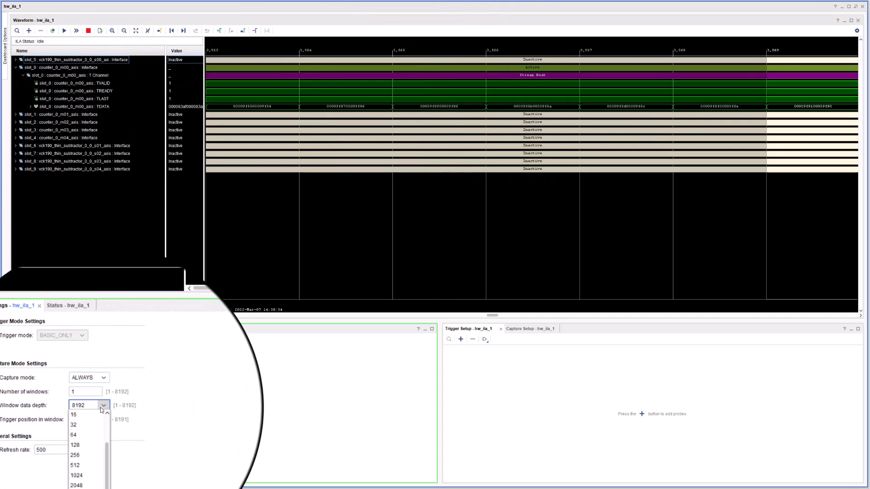
pyautogui.click(92, 441)
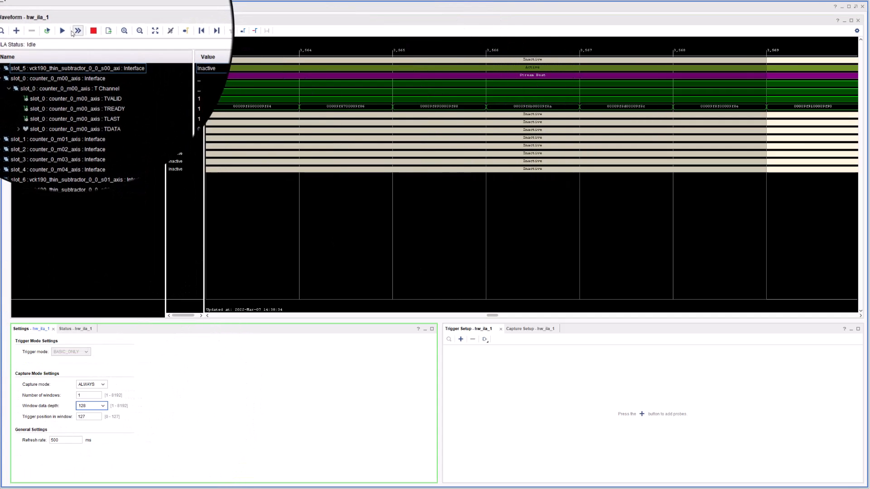
pyautogui.click(64, 31)
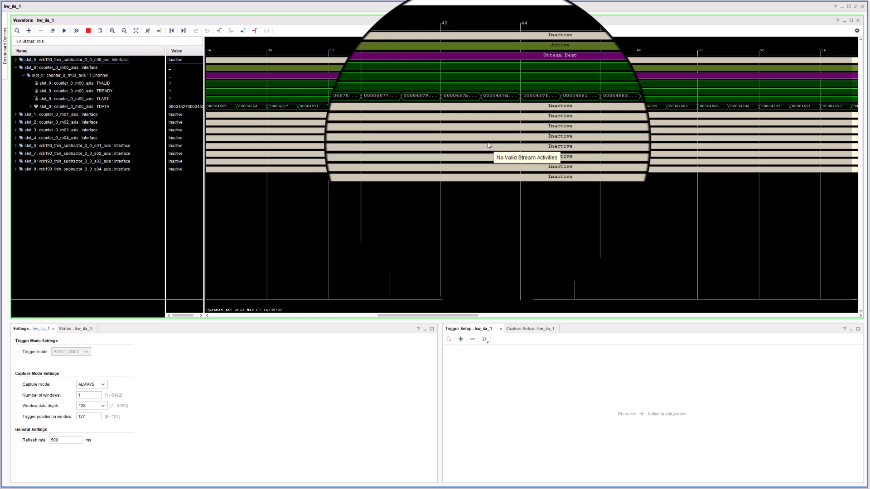
pyautogui.scroll(3, 602, 149)
pyautogui.scroll(-5, 604, 149)
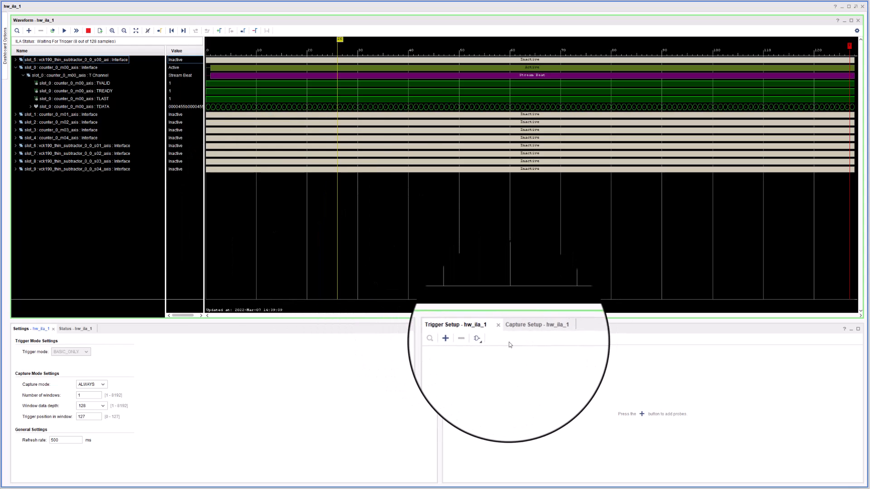
# Step: Add the TREADY probes of slot_1 to slot_4 (counter_0_m01_axis to counter_0_m04_axis) to the trigger setup
pyautogui.click(461, 342)
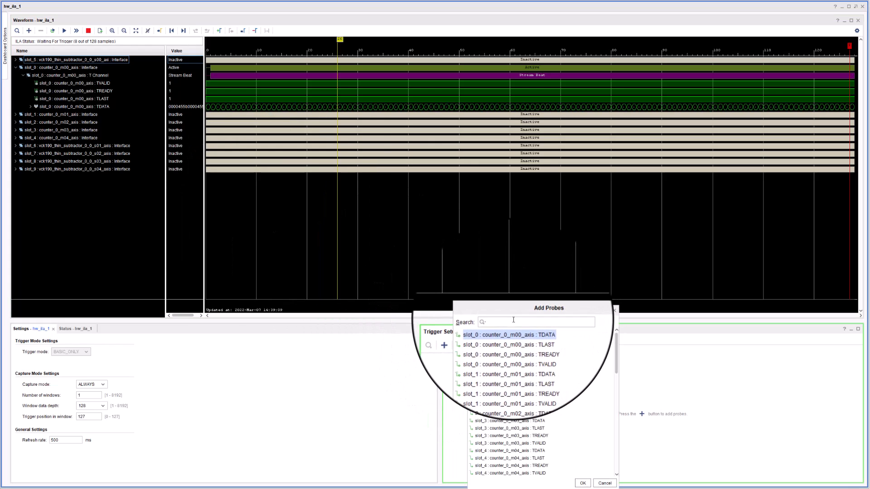
pyautogui.write('TREADY')
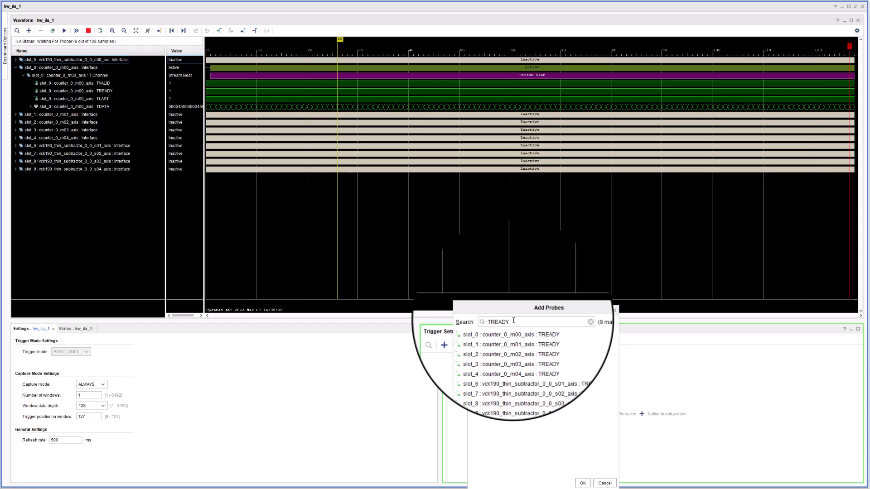
pyautogui.click(514, 344)
pyautogui.keyDown('shift'); pyautogui.click(516, 362); pyautogui.keyUp('shift')
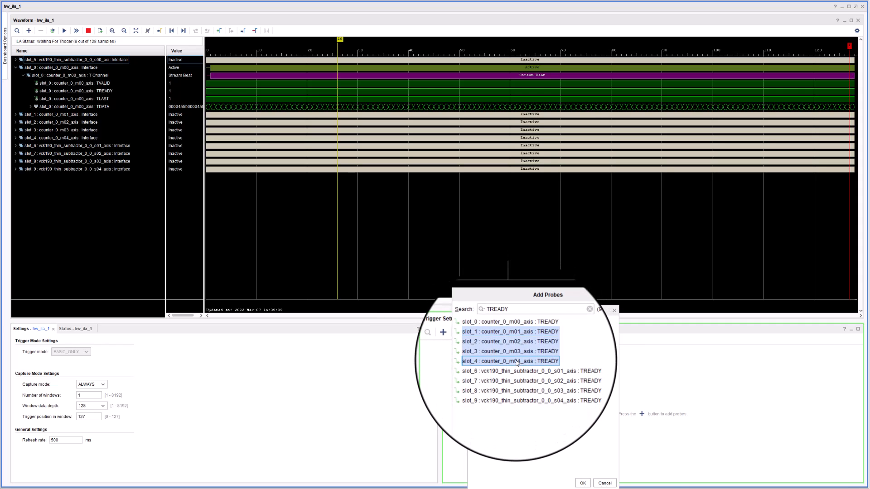
pyautogui.click(583, 483)
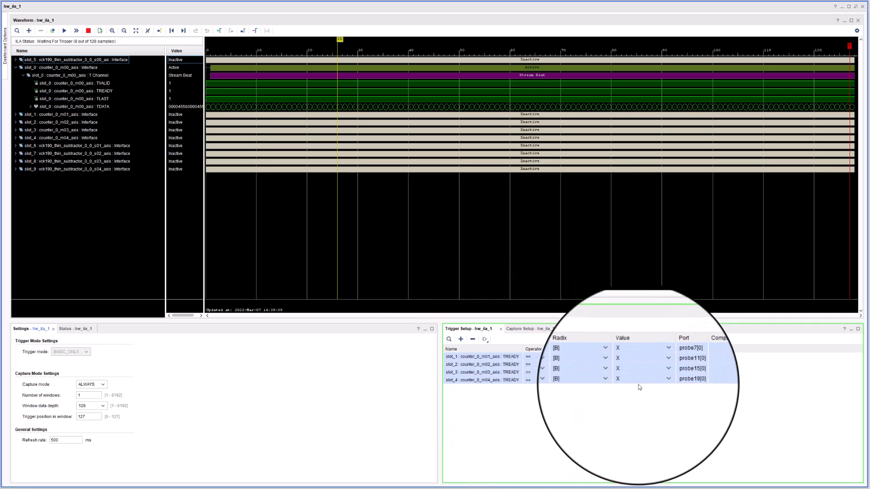
# Step: Set the compare value of all four TREADY trigger probes to 1 (logical one) and the trigger condition to Global OR
pyautogui.click(651, 359)
pyautogui.click(653, 358)
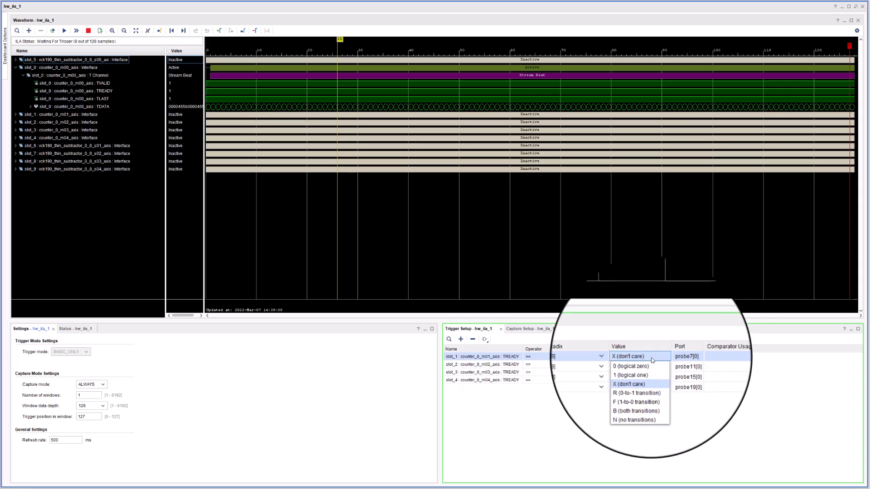
pyautogui.click(650, 373)
pyautogui.click(646, 368)
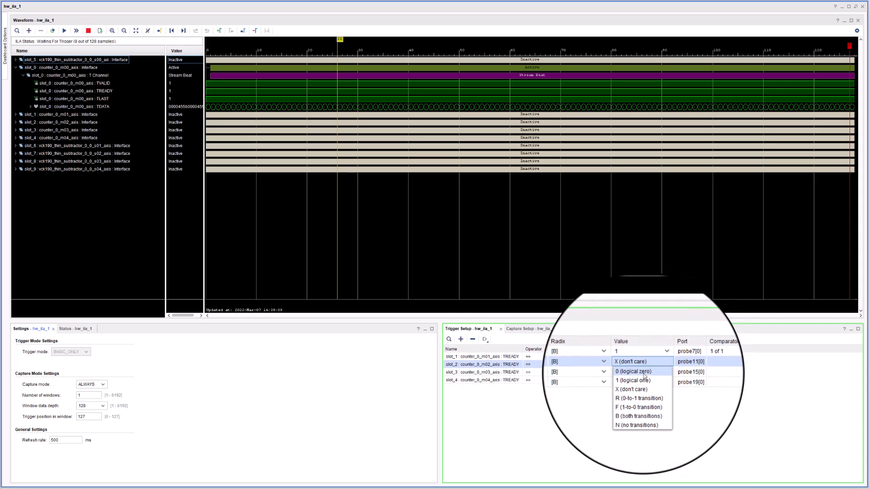
pyautogui.click(643, 377)
pyautogui.click(644, 372)
pyautogui.click(644, 371)
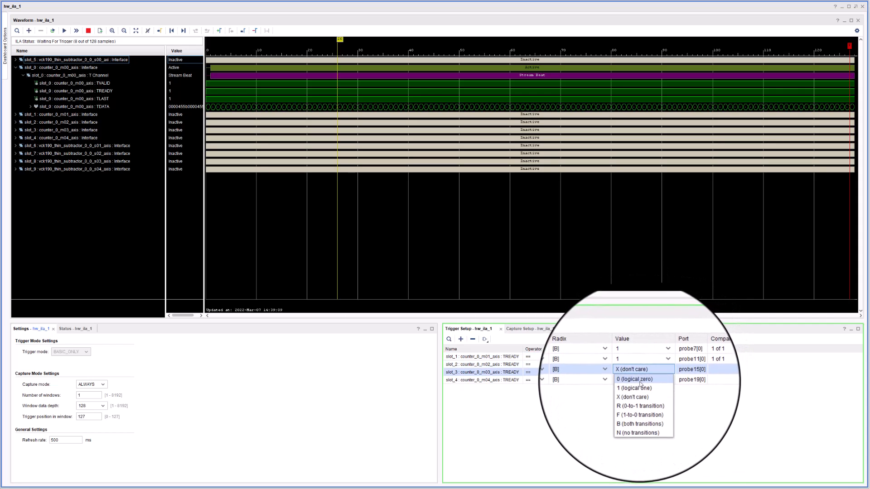
pyautogui.click(638, 385)
pyautogui.click(638, 379)
pyautogui.click(639, 380)
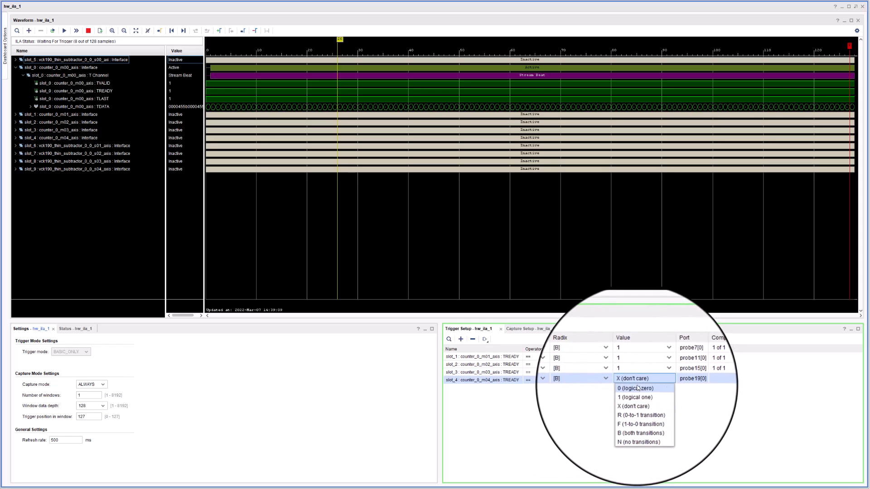
pyautogui.click(636, 396)
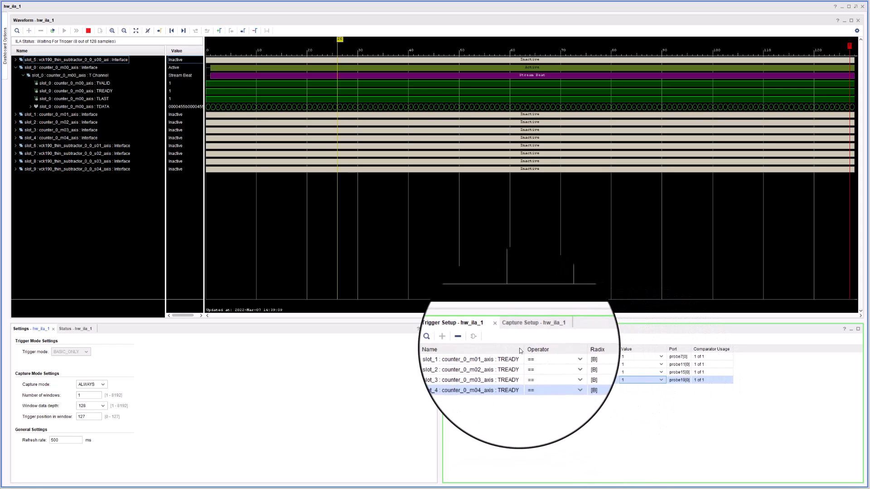
pyautogui.click(484, 340)
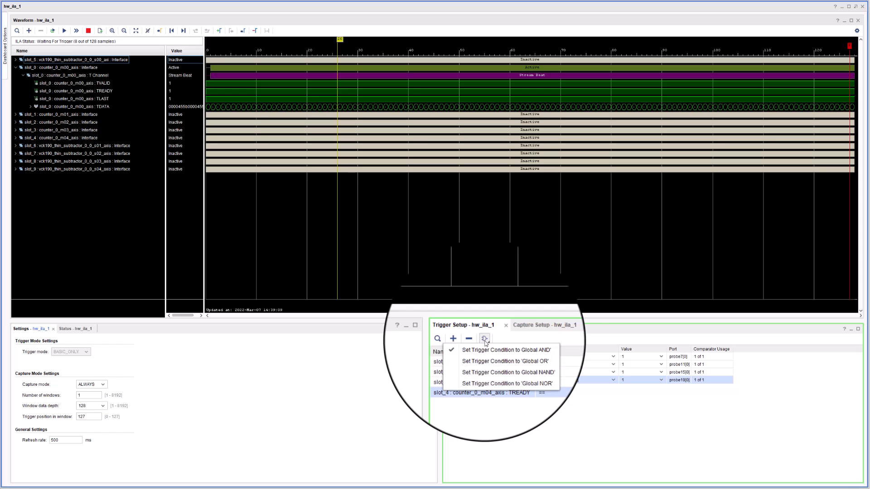
pyautogui.click(511, 357)
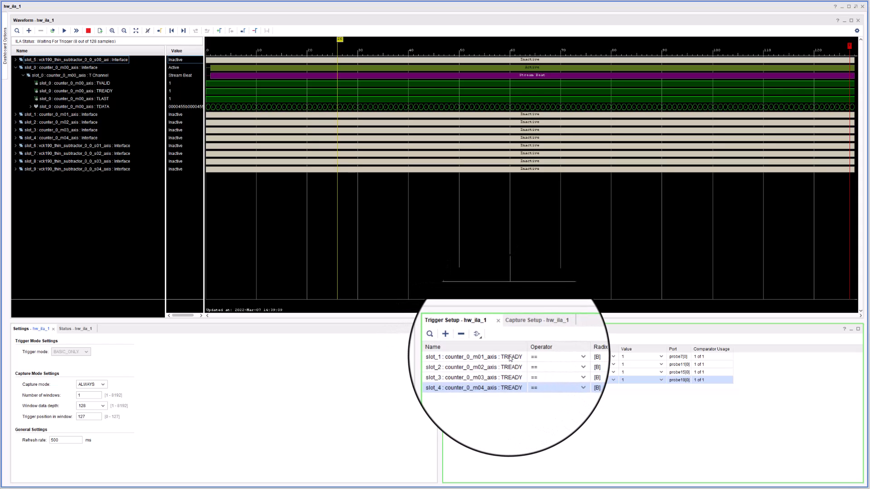
# Step: Set the trigger position in window to 8, then arm the ILA trigger and show the core status
pyautogui.click(327, 406)
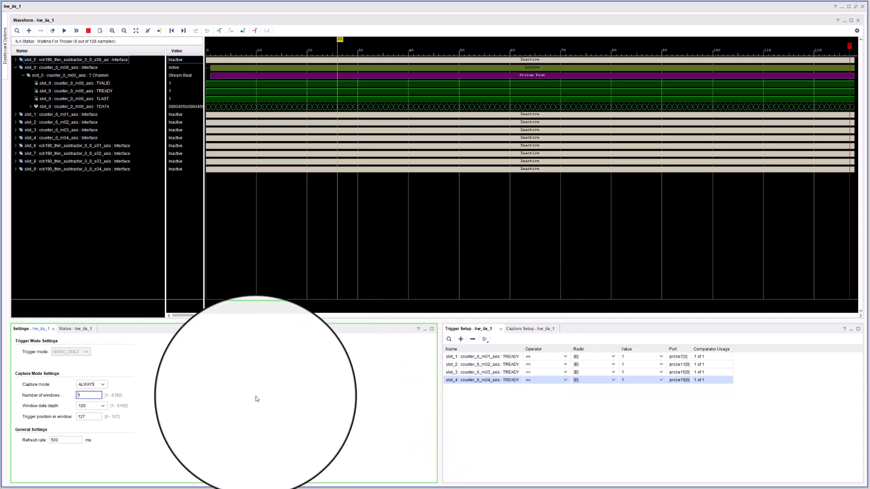
pyautogui.click(95, 417)
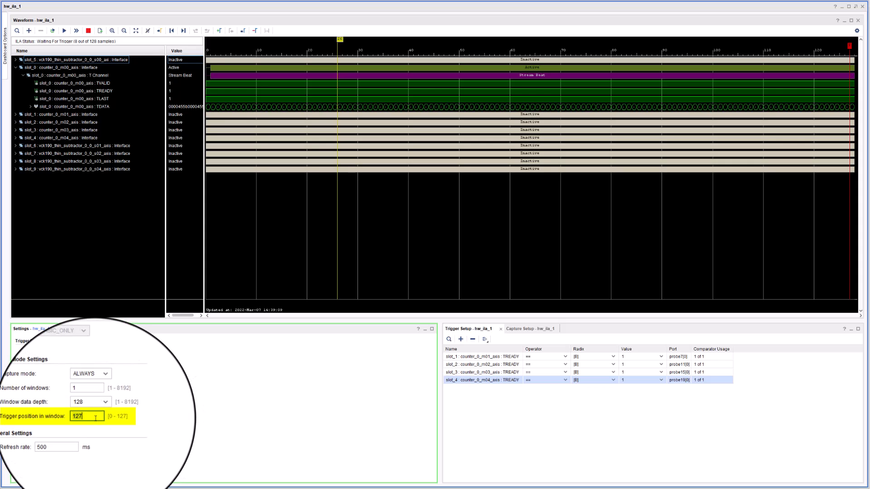
pyautogui.write('8')
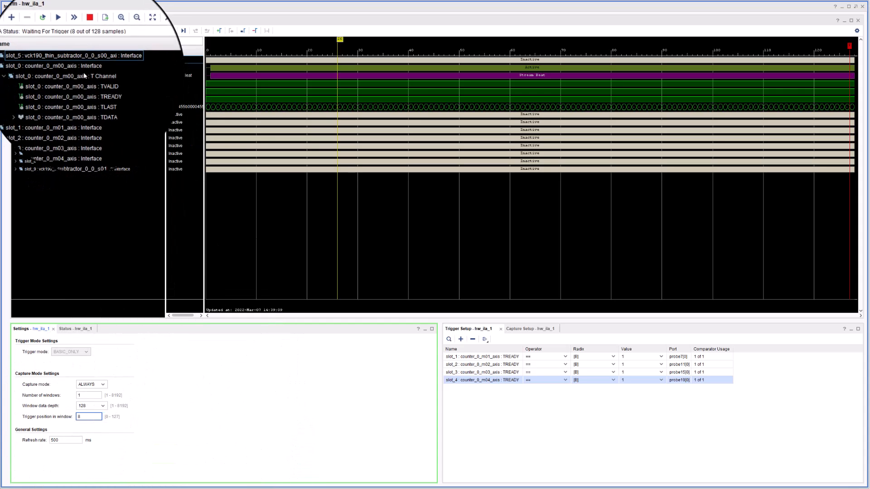
pyautogui.click(65, 33)
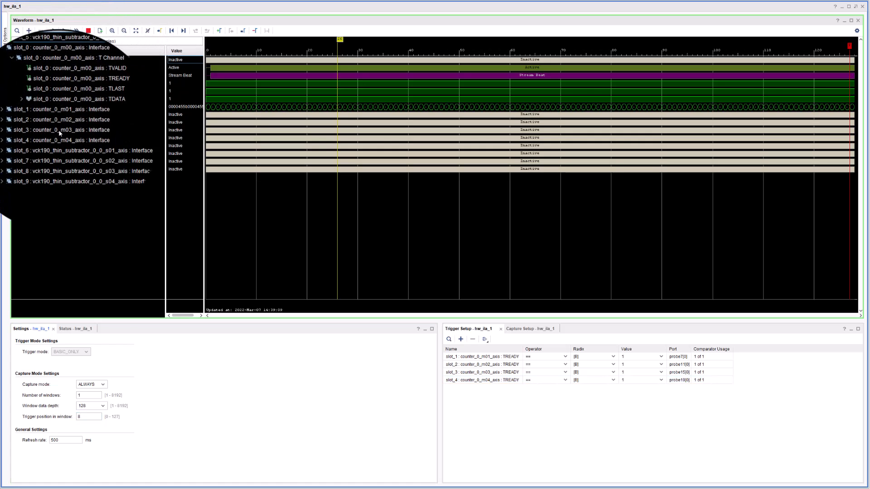
pyautogui.click(77, 330)
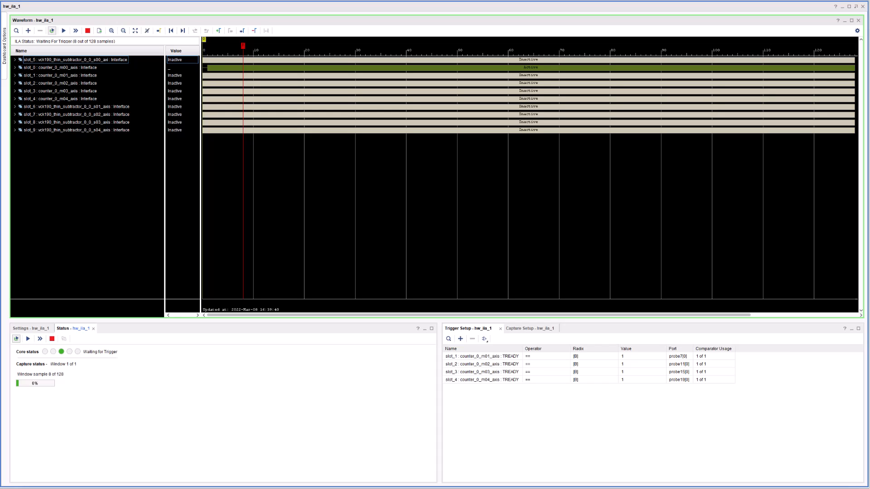
# Step: Switch to the Tera Term console, change to the directory /media/sd-mmcblk0p1/, and list its files
pyautogui.hotkey('alt', 'Tab')
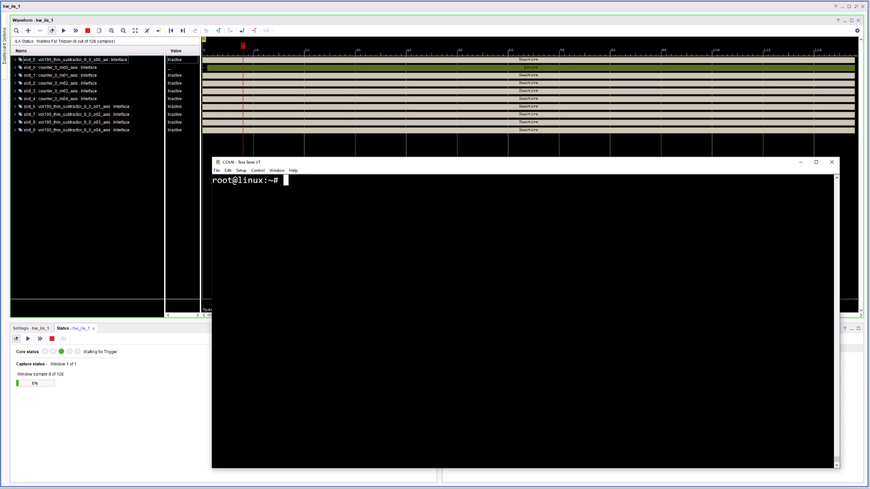
pyautogui.write('cd /media/sd-')
pyautogui.press('Tab')
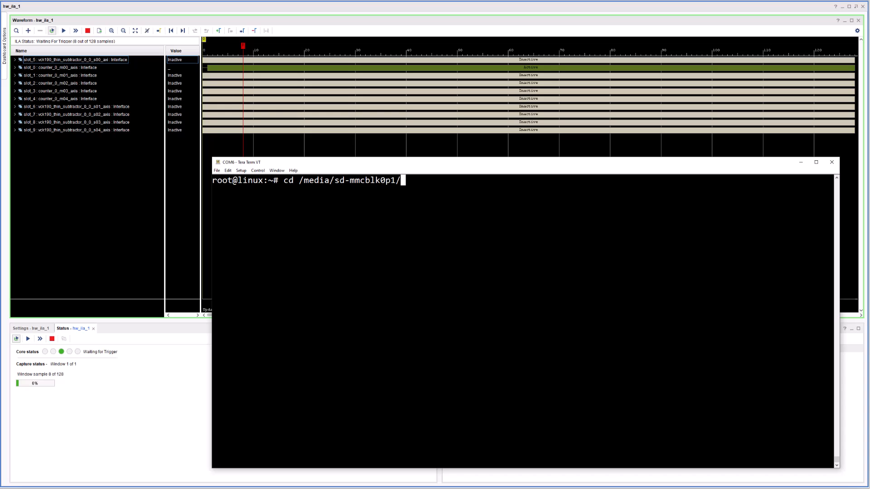
pyautogui.press('Return')
pyautogui.write('ls')
pyautogui.press('Return')
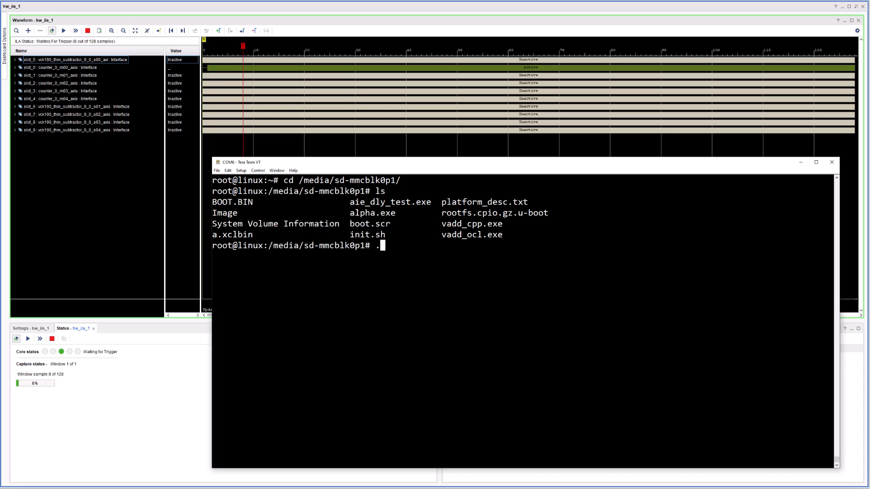
# Step: Run ./aie_dly_test.exe with a.xclbin on the board
pyautogui.write('./aie')
pyautogui.press('Tab')
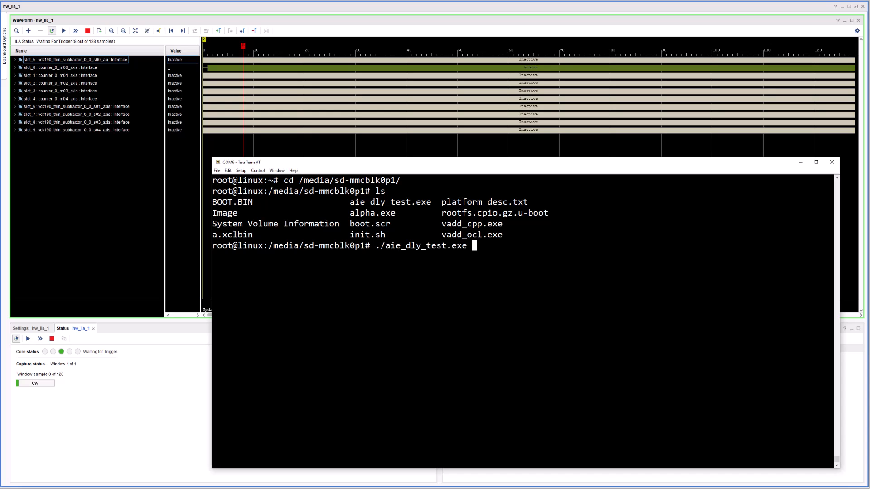
pyautogui.write('a.')
pyautogui.press('Tab')
pyautogui.press('Return')
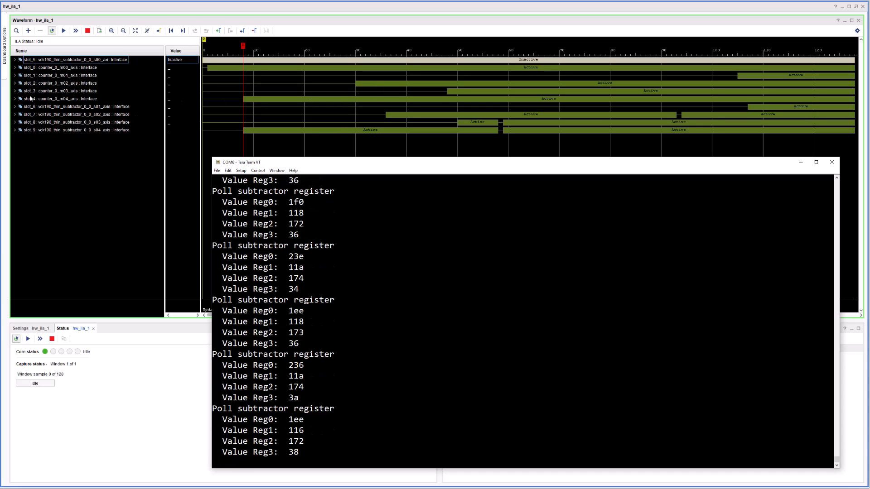
# Step: Expand the slot_2 counter_0_m02_axis interface and its T Channel in the waveform to examine the individual stream signals
pyautogui.click(15, 83)
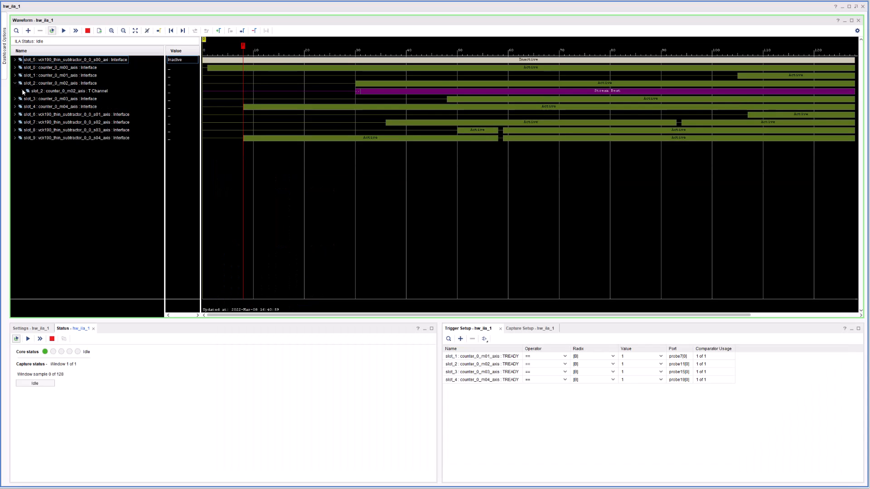
pyautogui.click(22, 91)
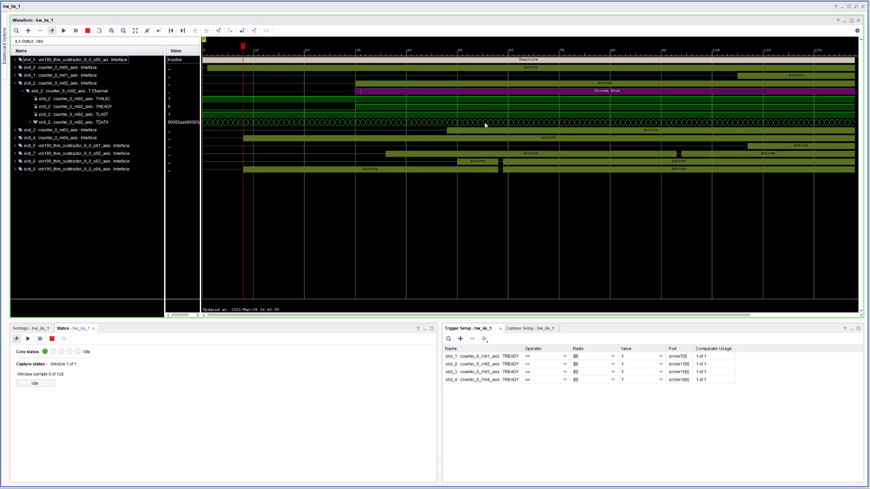
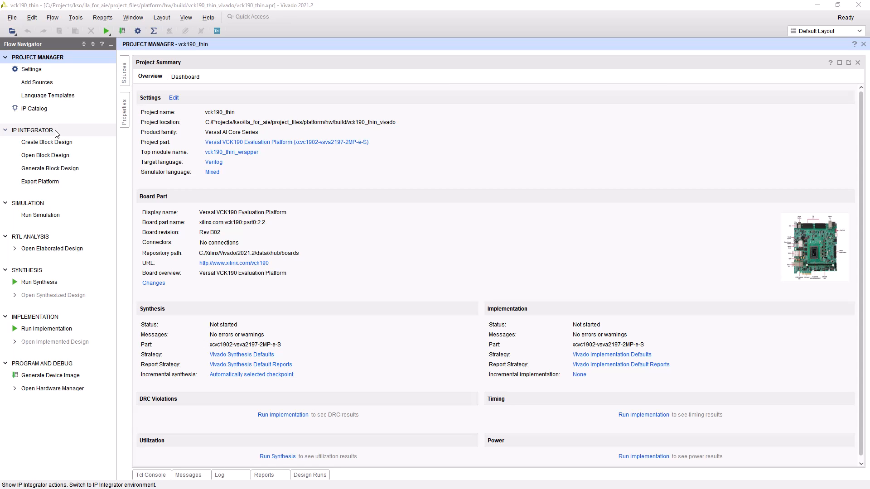
# Step: Add an ILA (Integrated Logic Analyzer with AXIS Interface) block to the vck190_thin block design and place it above axi_intc_0
pyautogui.click(46, 156)
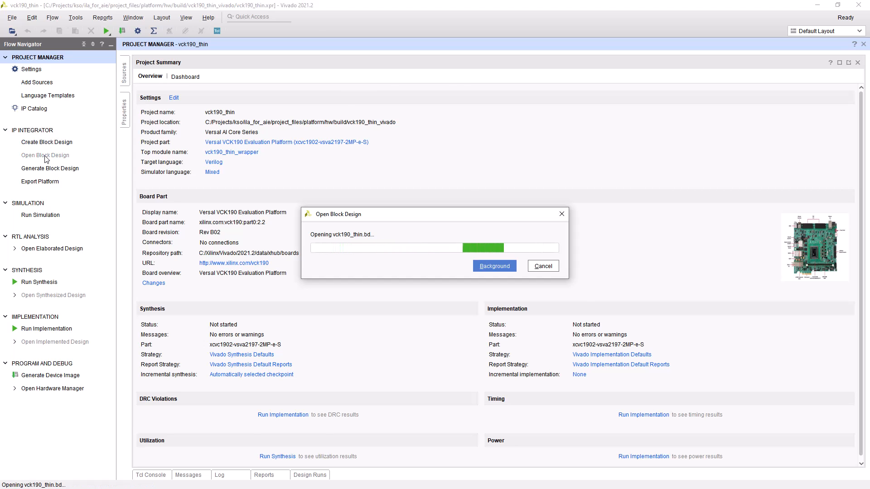
pyautogui.click(452, 77)
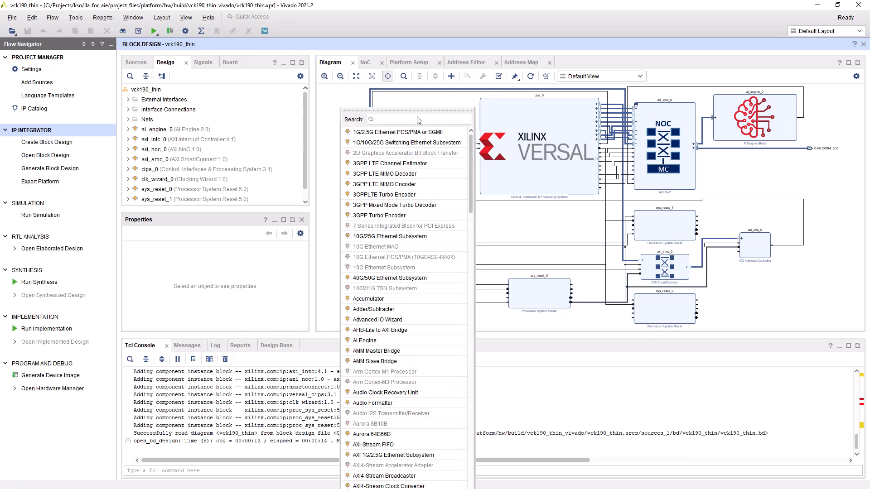
pyautogui.write('ila')
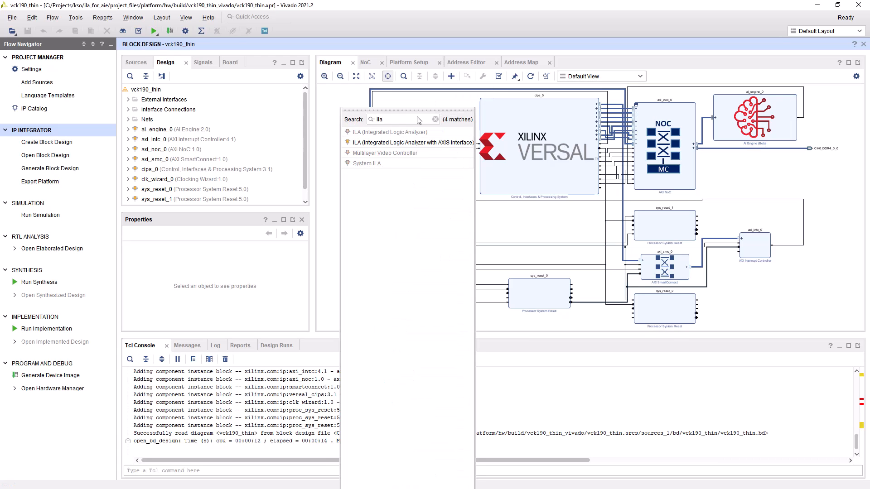
pyautogui.doubleClick(426, 143)
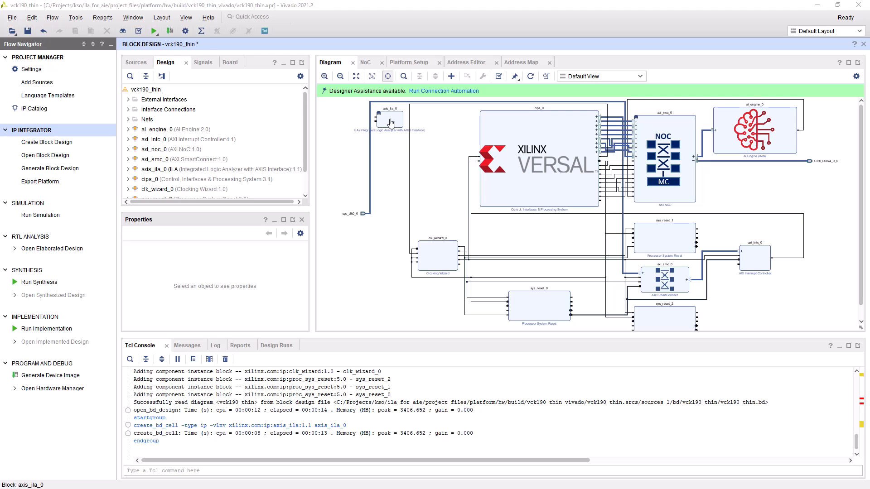
pyautogui.click(391, 123)
pyautogui.moveTo(391, 123); pyautogui.dragTo(733, 228)
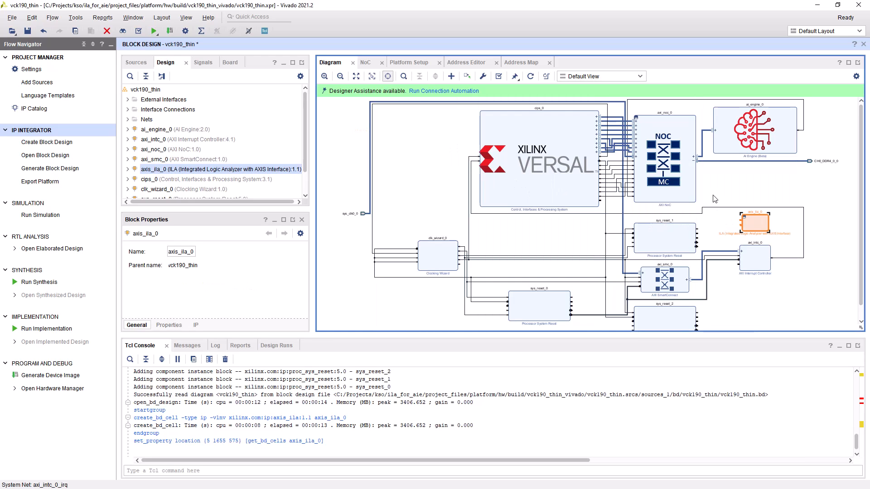
# Step: Re-customize the axis_ila_0 block and set its ILA input type to Mixed
pyautogui.scroll(3, 816, 303)
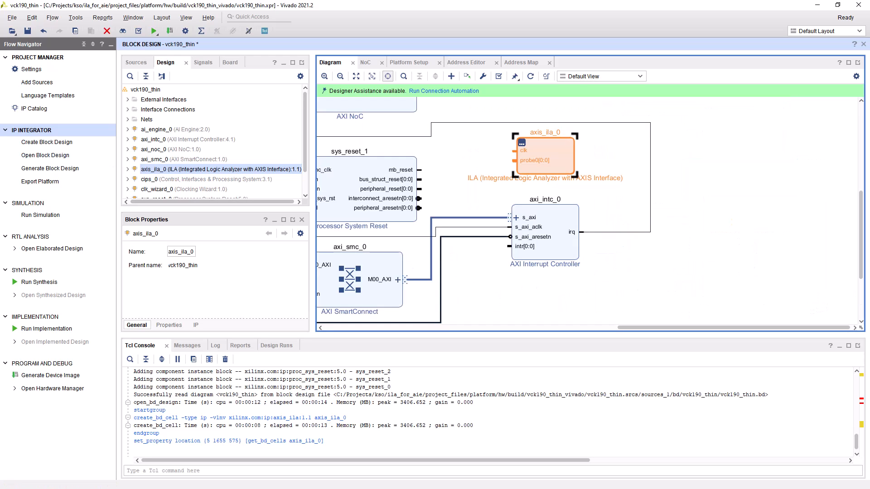
pyautogui.doubleClick(560, 168)
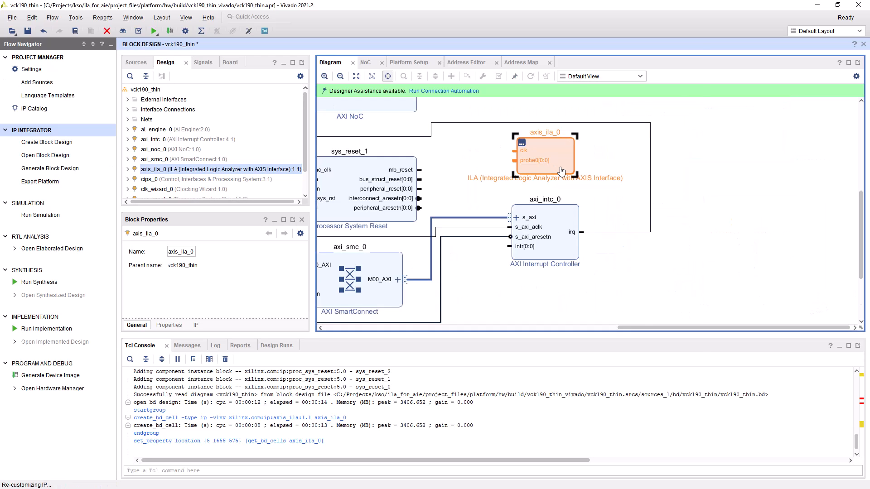
pyautogui.click(411, 190)
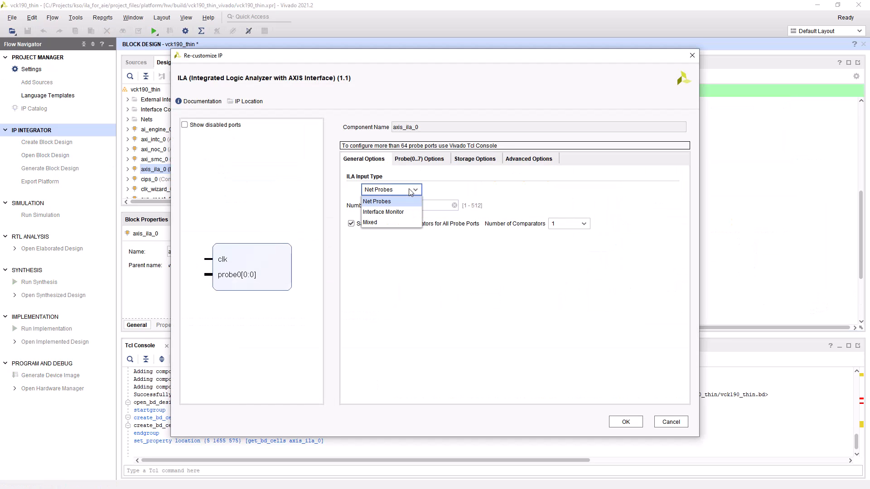
pyautogui.click(391, 223)
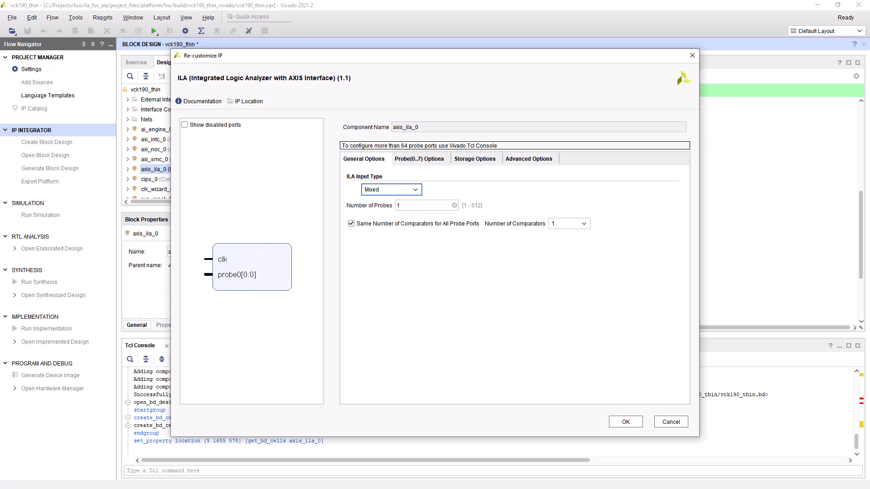
# Step: Review the SLOT0 interface types, the storage data depth choices and the advanced options of the ILA core
pyautogui.click(481, 159)
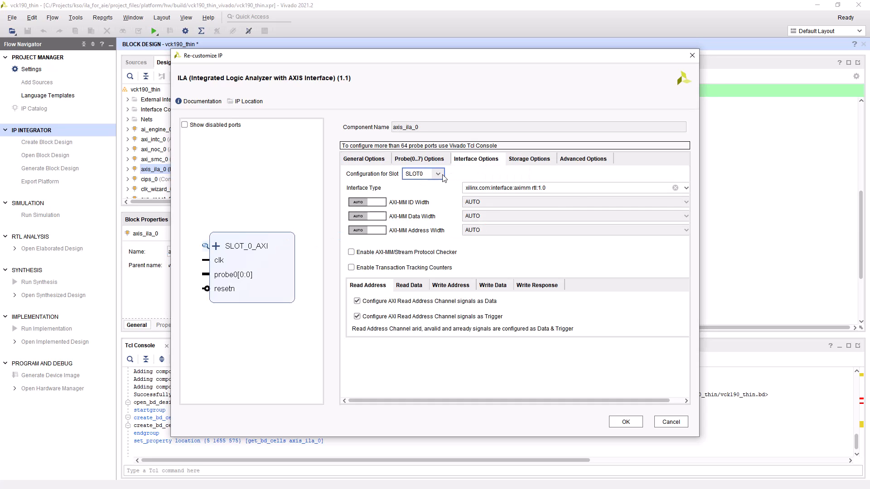
pyautogui.click(687, 188)
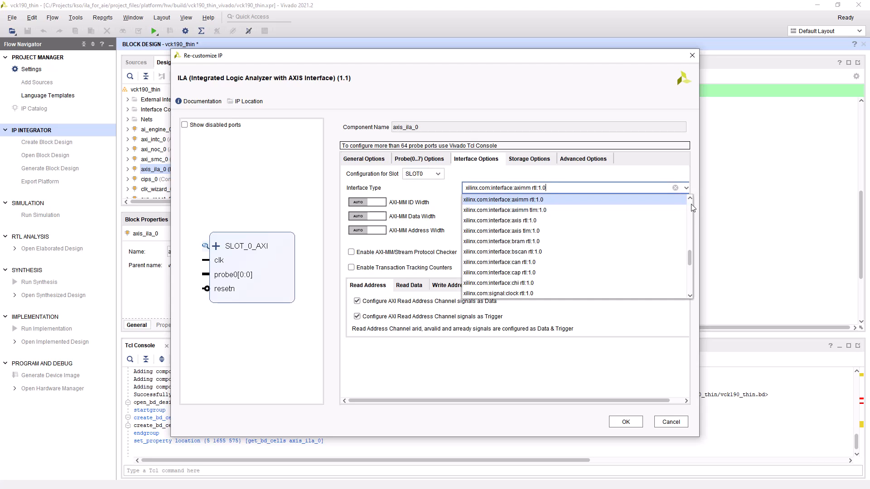
pyautogui.scroll(10, 692, 208)
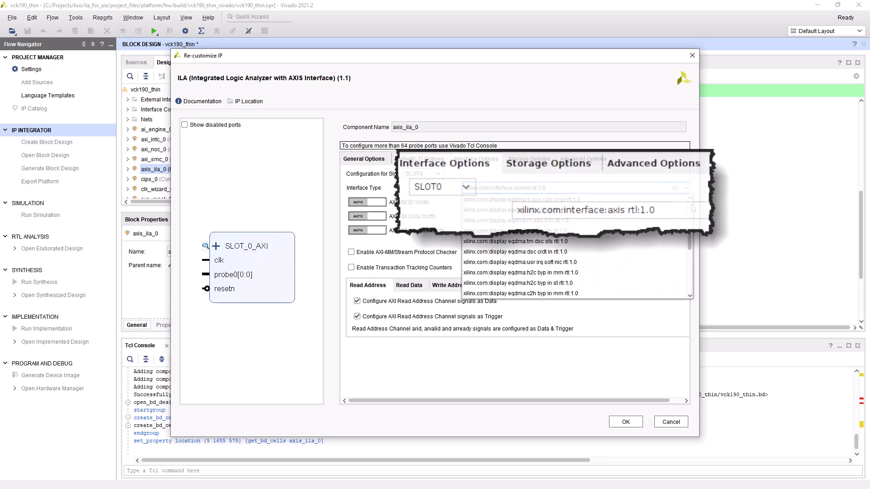
pyautogui.click(692, 208)
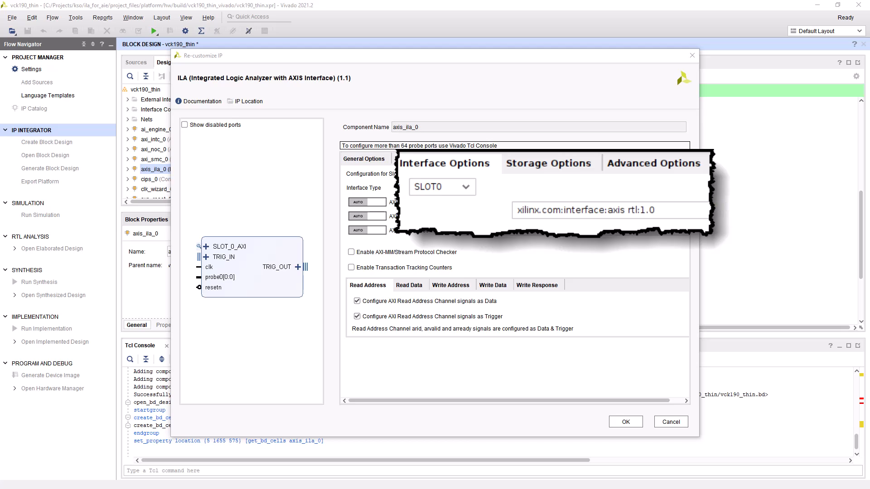
pyautogui.click(525, 159)
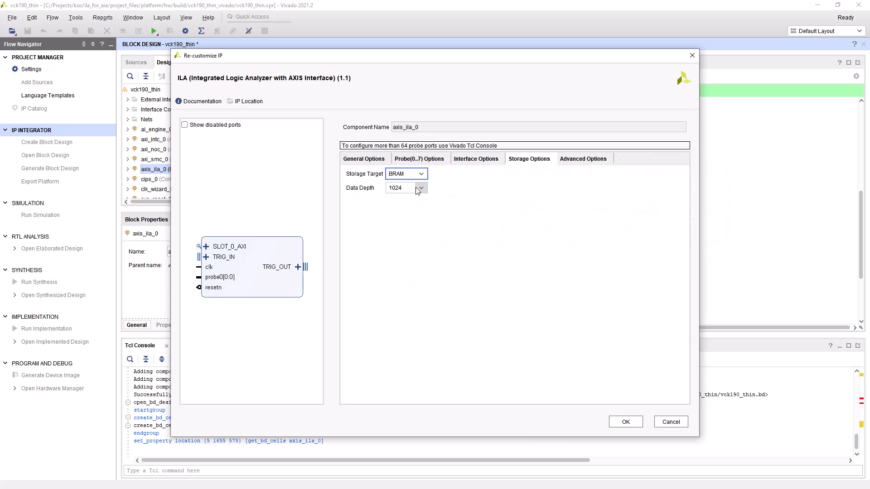
pyautogui.click(417, 190)
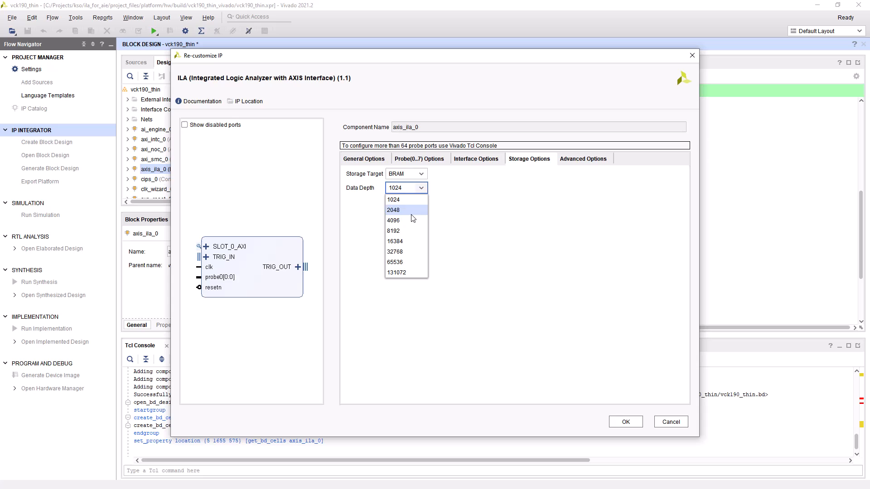
pyautogui.click(506, 235)
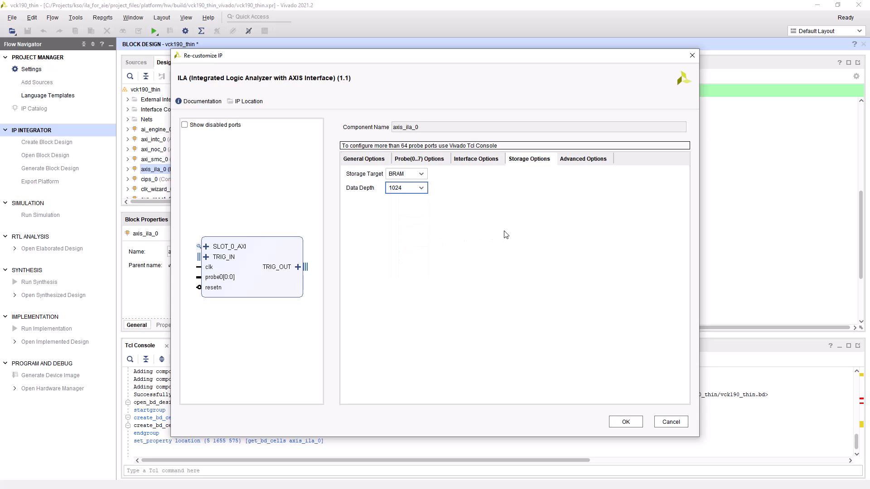
pyautogui.click(576, 162)
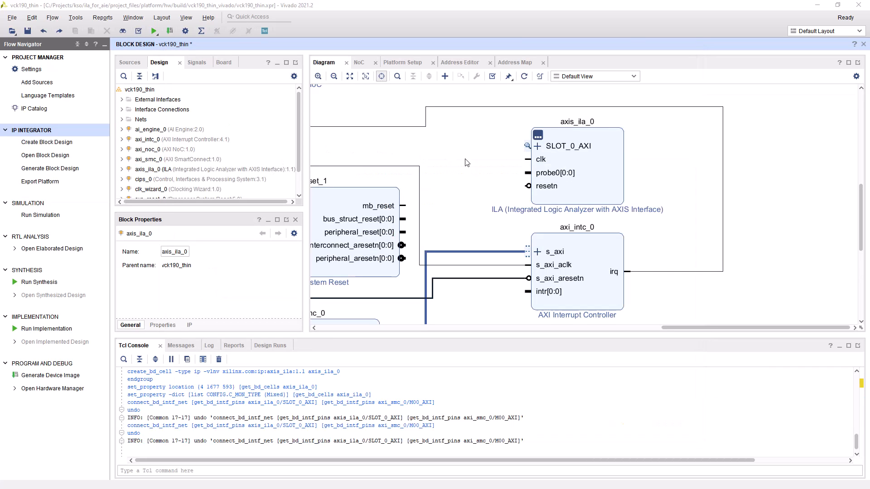
# Step: Connect the ILA's SLOT_0_AXI to the axi_smc_0 M00_AXI interface connection and its probe0 to the irq output of axi_intc_0
pyautogui.moveTo(527, 145); pyautogui.dragTo(451, 246)
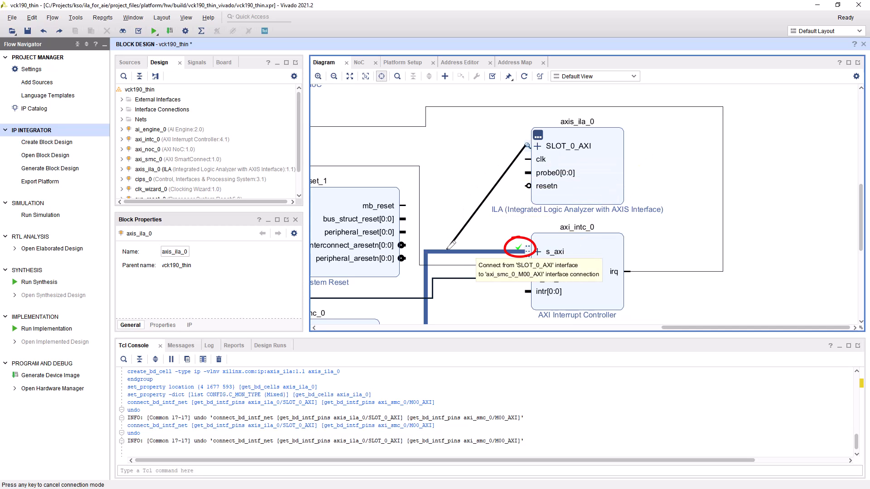
pyautogui.moveTo(451, 246); pyautogui.dragTo(452, 245)
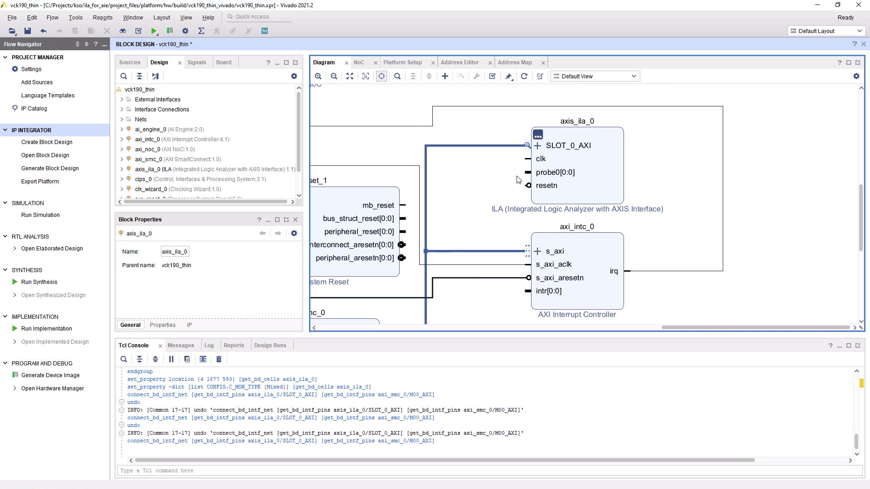
pyautogui.moveTo(529, 184); pyautogui.dragTo(669, 281)
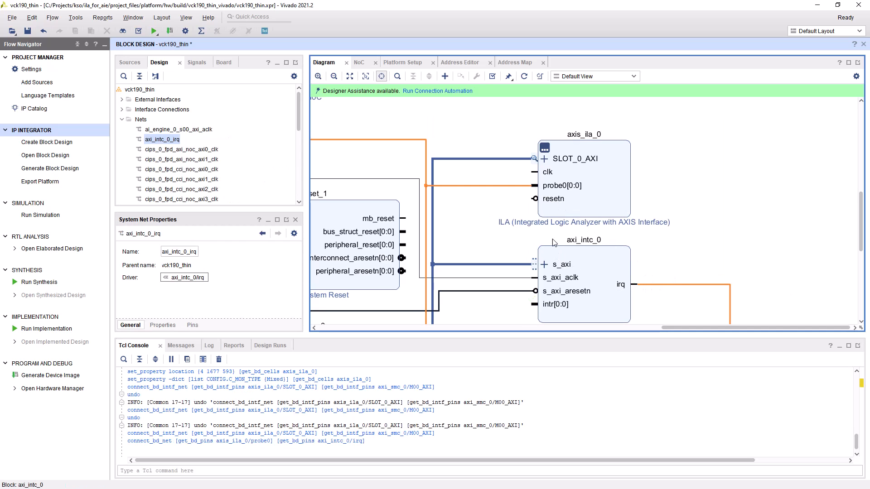
# Step: Run connection automation for the ILA's clk pin with /clk_wizard_0/clk_out1_o3 (125 MHz) as the clock source
pyautogui.click(448, 92)
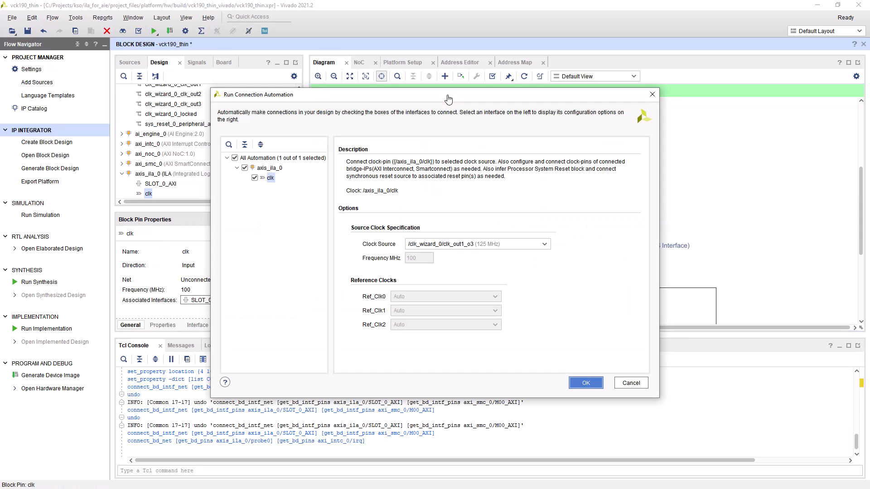
pyautogui.click(574, 382)
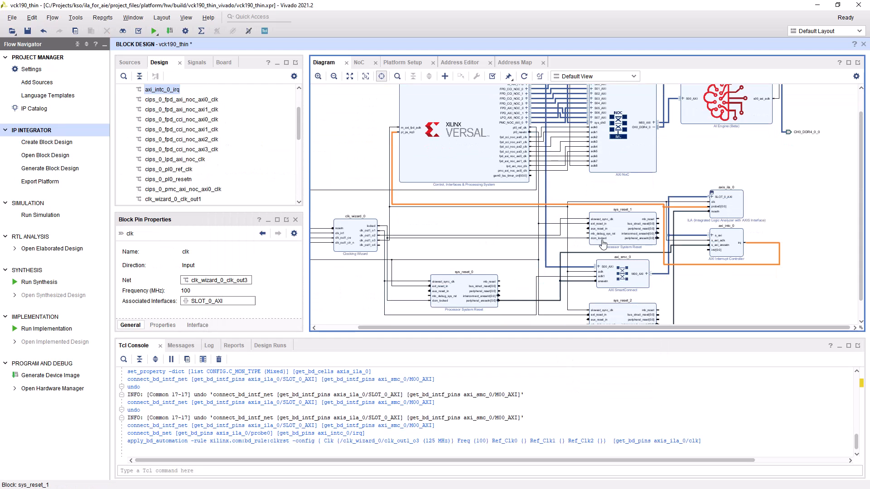
pyautogui.moveTo(658, 180); pyautogui.dragTo(833, 308)
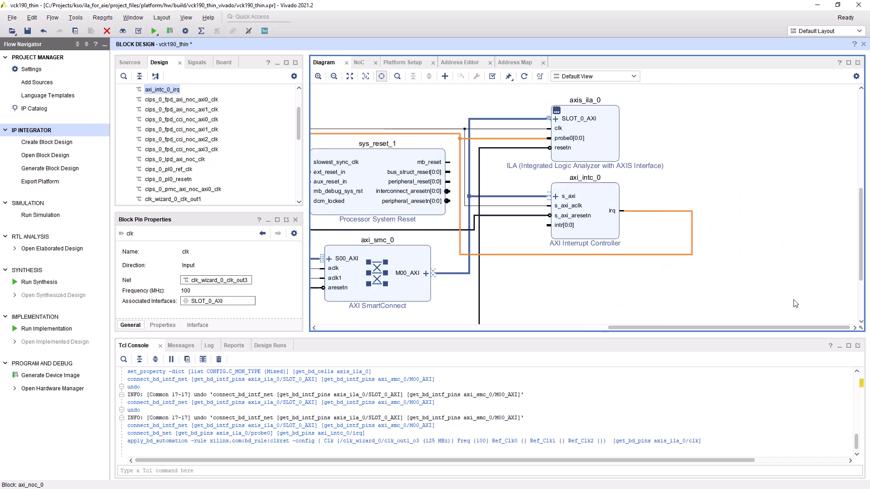
pyautogui.click(713, 173)
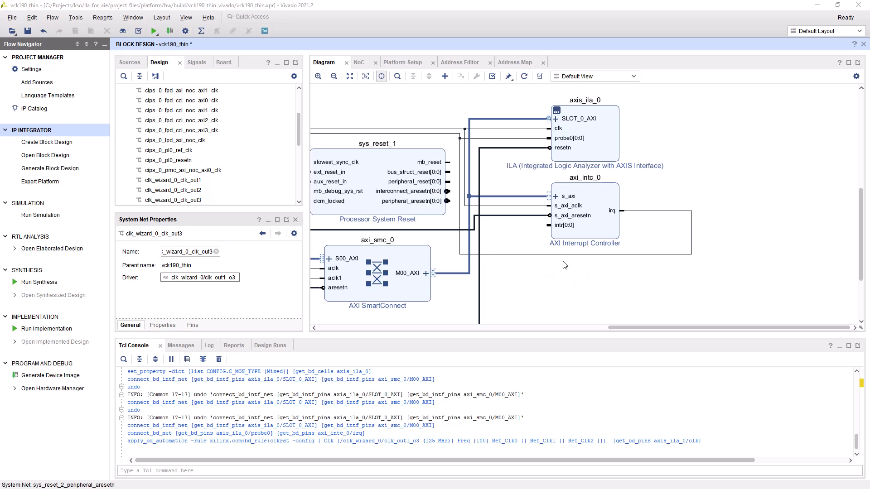
# Step: Examine the AI Engine block and its interface connections in the block diagram
pyautogui.moveTo(566, 267); pyautogui.dragTo(531, 233)
pyautogui.moveTo(695, 98); pyautogui.dragTo(836, 165)
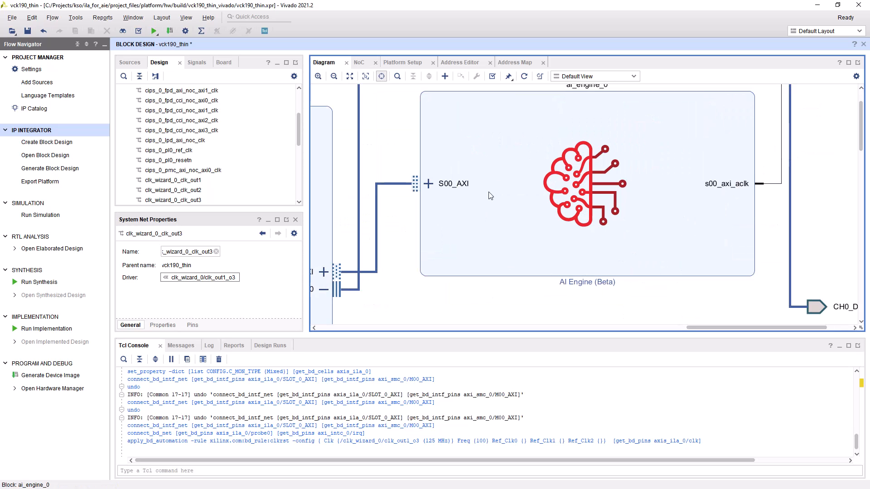
pyautogui.scroll(-2, 475, 228)
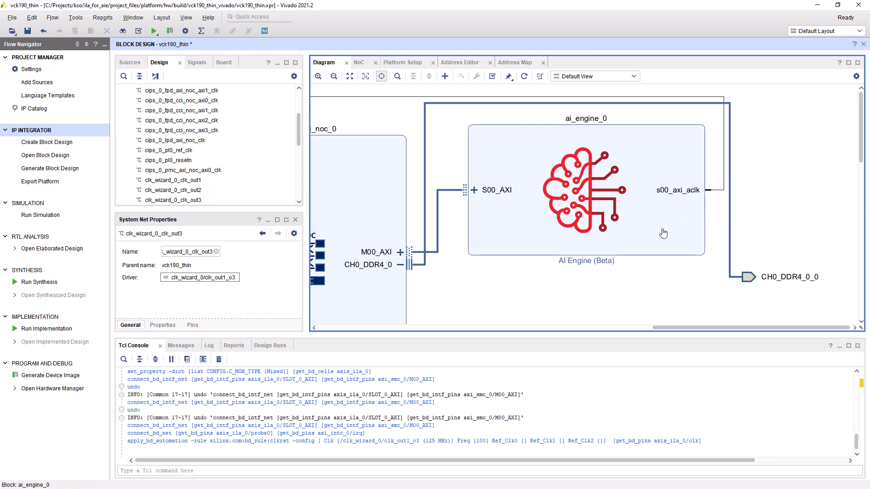
pyautogui.moveTo(580, 286); pyautogui.dragTo(628, 251)
pyautogui.scroll(-7, 630, 267)
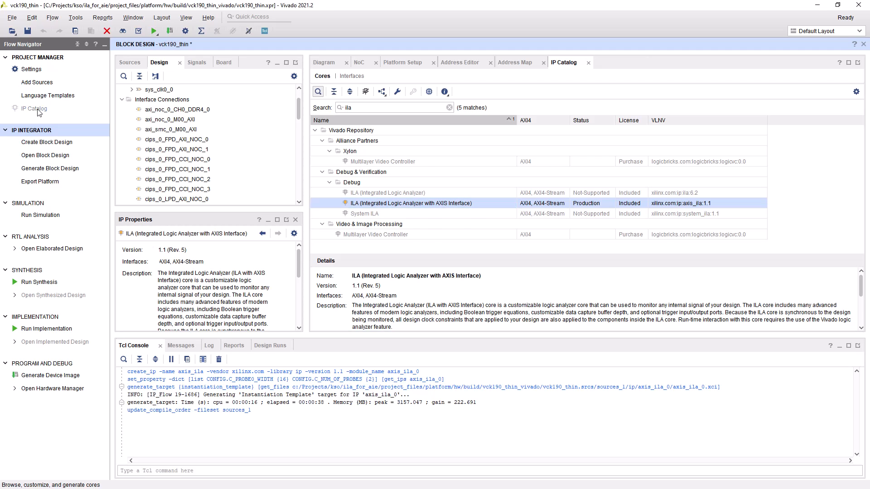
# Step: Customize the ILA (Integrated Logic Analyzer with AXIS Interface) core from the IP catalog as an RTL module named axis_ila_for_rtl
pyautogui.click(36, 109)
pyautogui.write('ila')
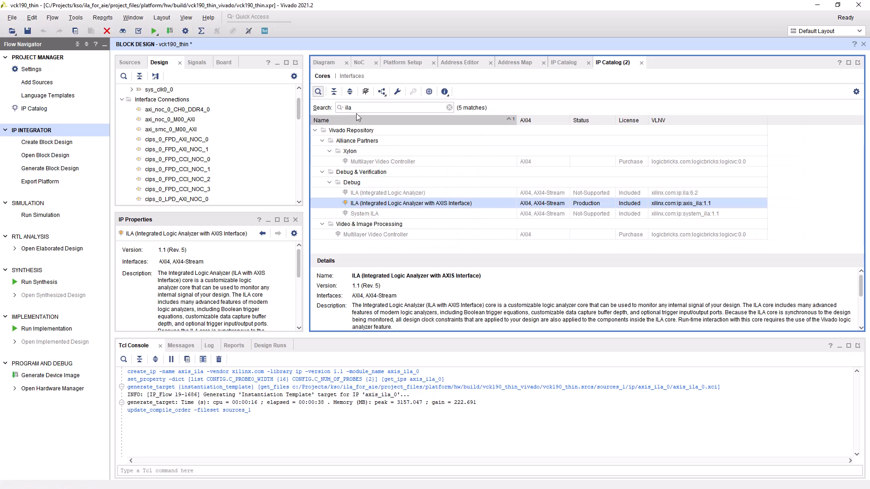
pyautogui.doubleClick(397, 203)
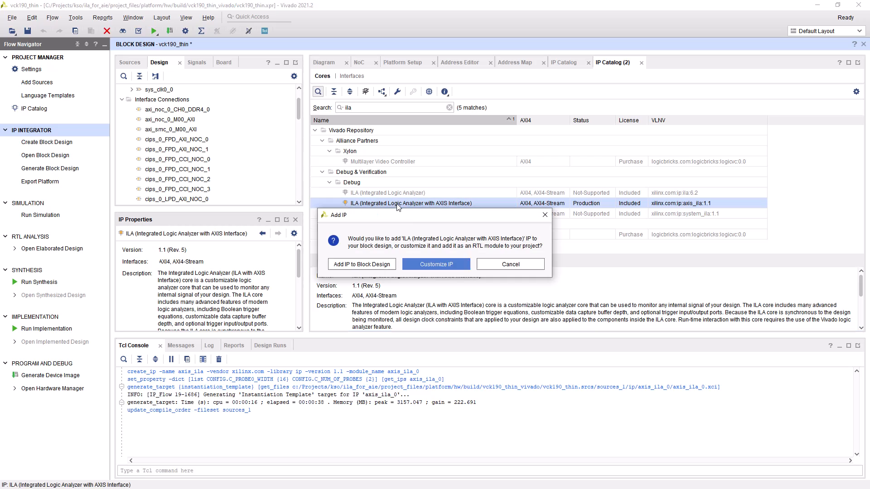
pyautogui.click(434, 265)
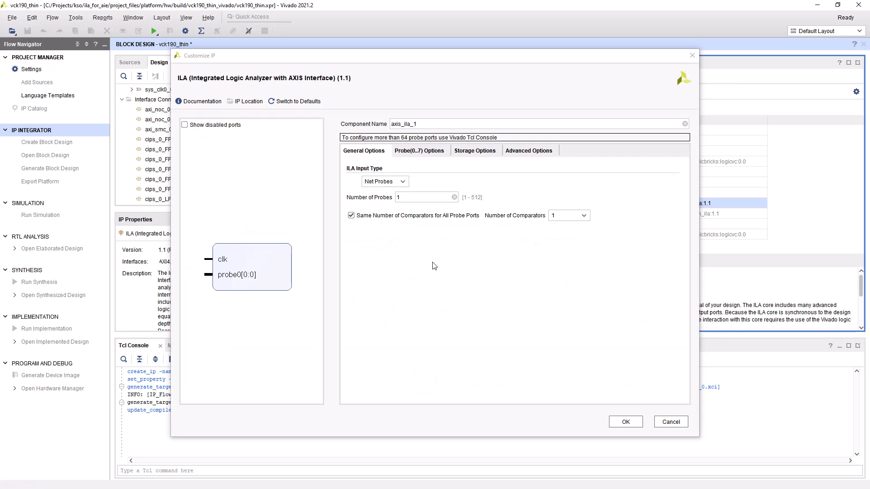
pyautogui.click(428, 129)
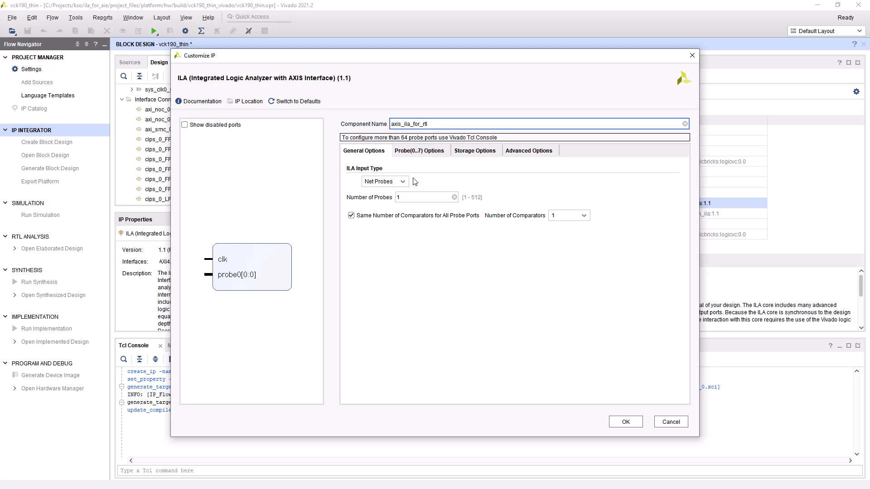
pyautogui.click(627, 424)
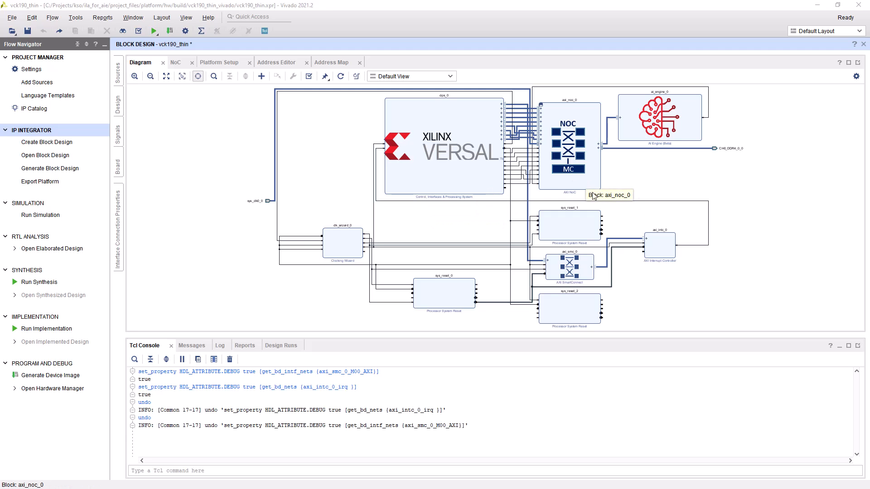
# Step: Mark the axi_smc_0 M00_AXI interface connection and the irq output net of axi_intc_0 for debug
pyautogui.moveTo(614, 219); pyautogui.dragTo(700, 279)
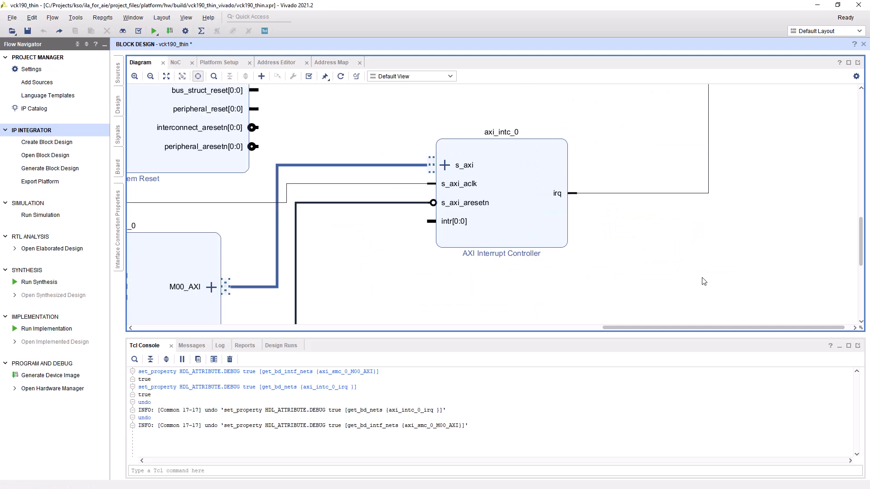
pyautogui.rightClick(412, 168)
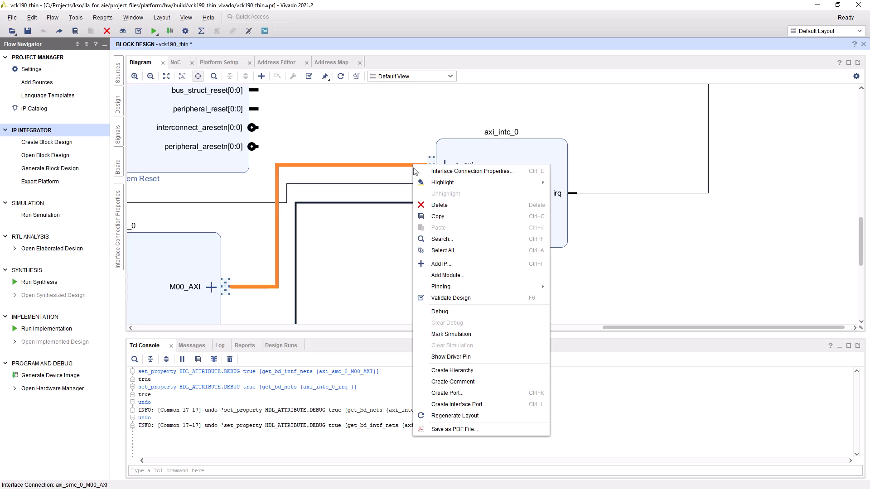
pyautogui.click(452, 313)
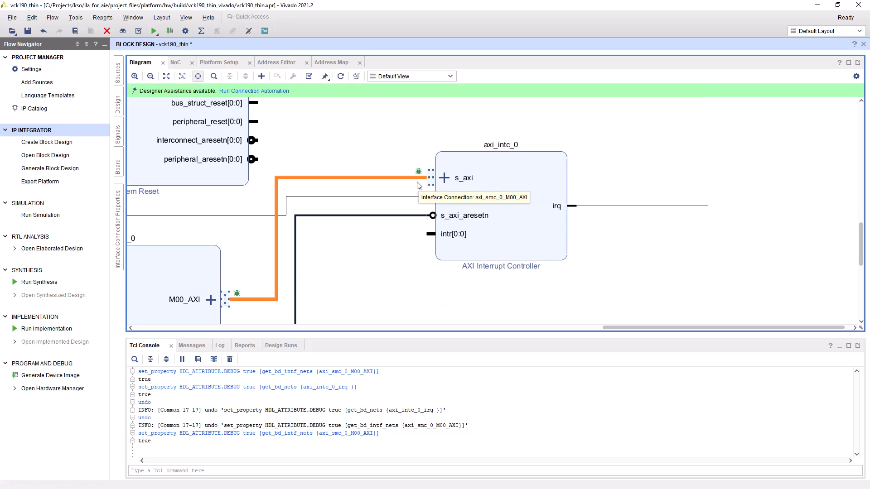
pyautogui.rightClick(600, 209)
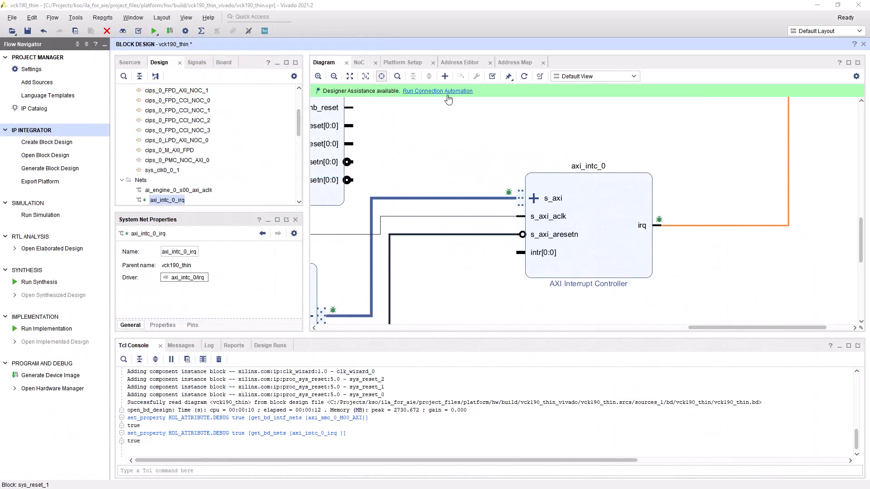
# Step: Run connection automation for both axi_intc_0_irq and axi_smc_0_M00_AXI with the Axis ILA option on Auto
pyautogui.click(447, 95)
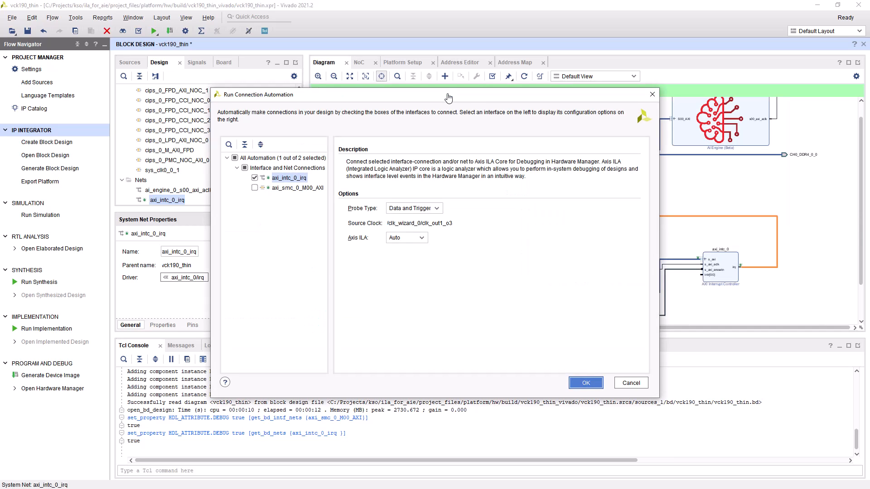
pyautogui.click(254, 188)
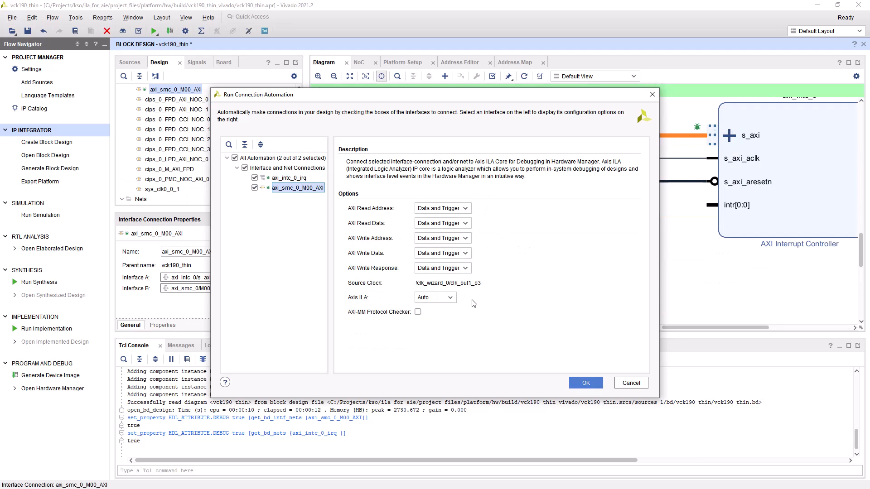
pyautogui.click(450, 298)
pyautogui.click(585, 383)
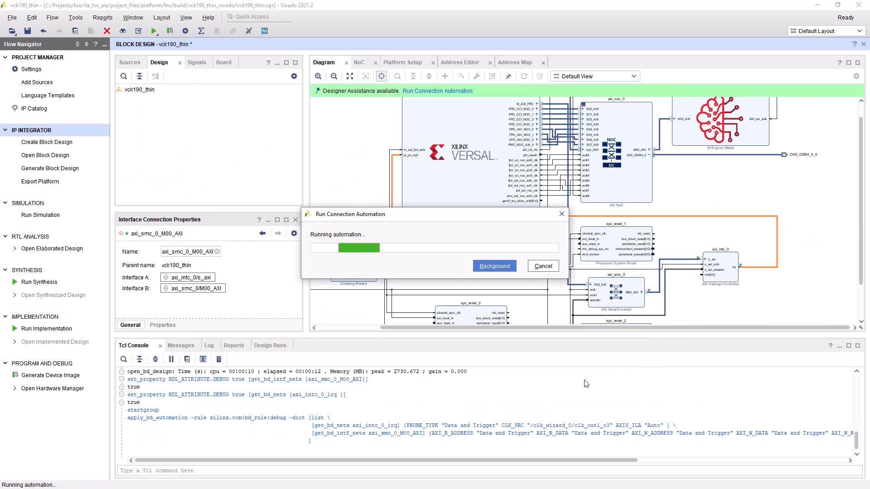